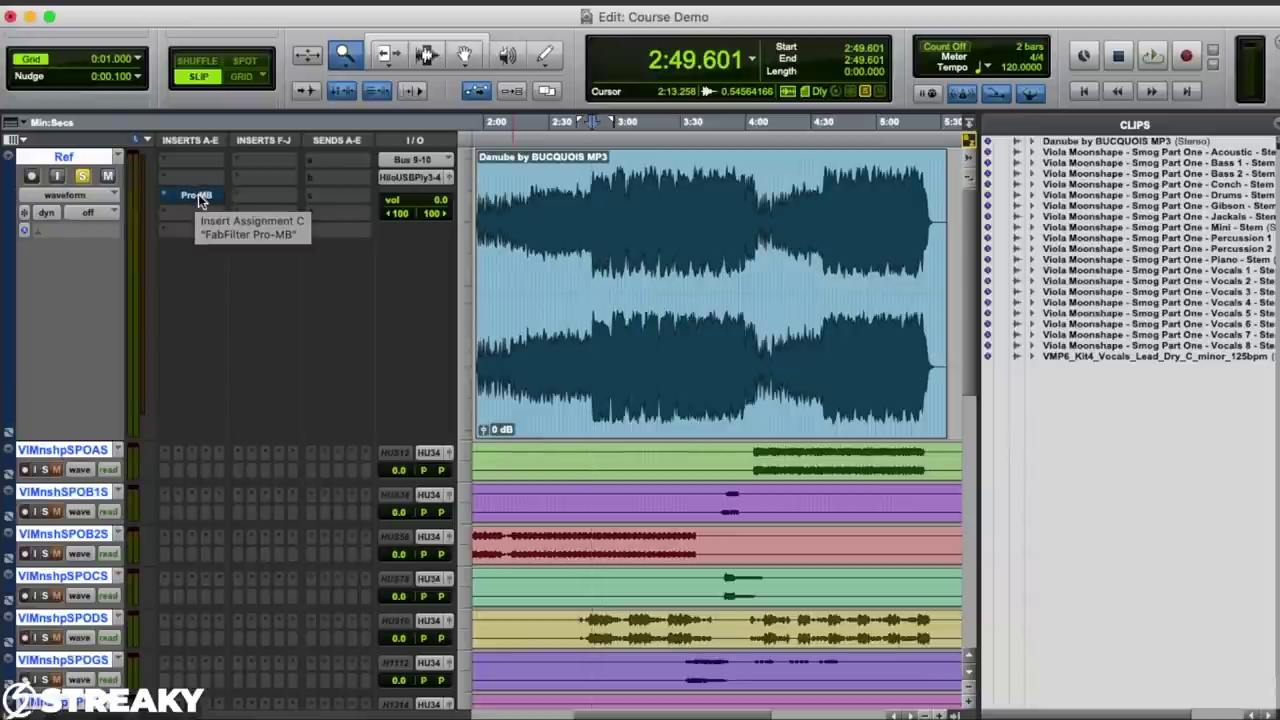
Open the FabFilter Pro-MB insert on the Ref track, add a low band below about 120 Hz and raise its range to about +1.4 dB.
{"action": "left_click", "coordinate": [197, 195]}
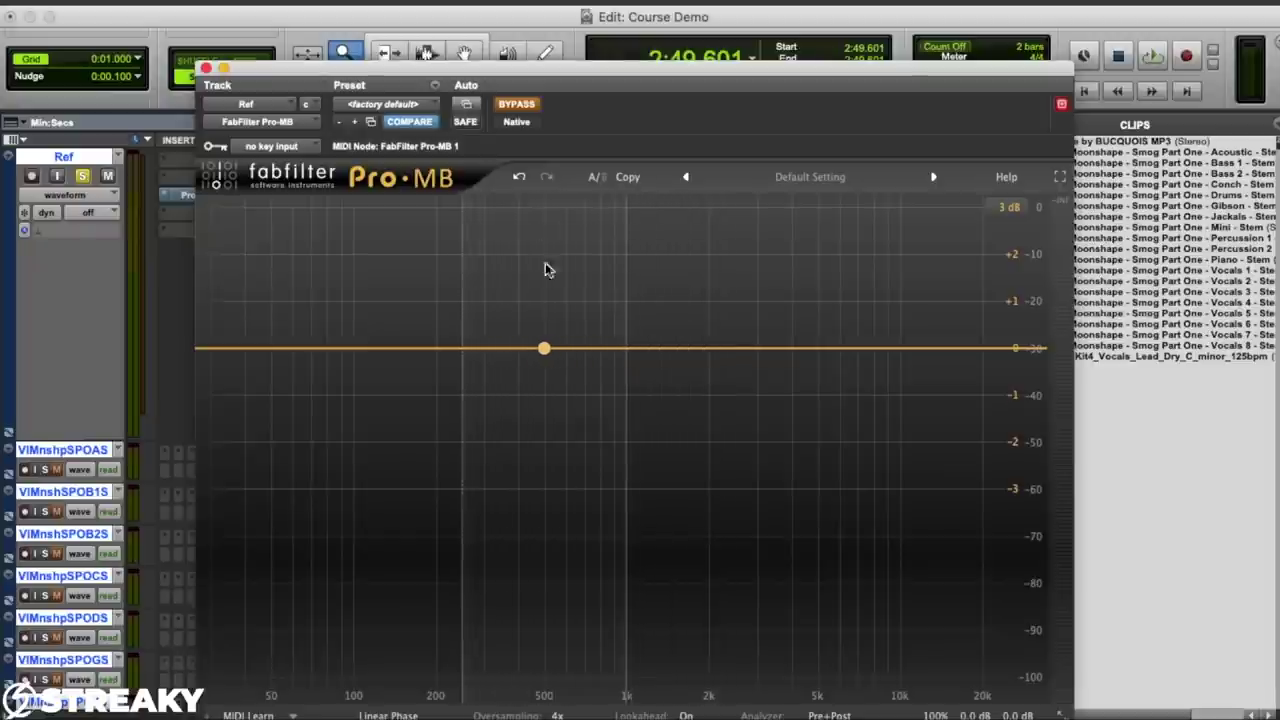
{"action": "left_click", "coordinate": [294, 317]}
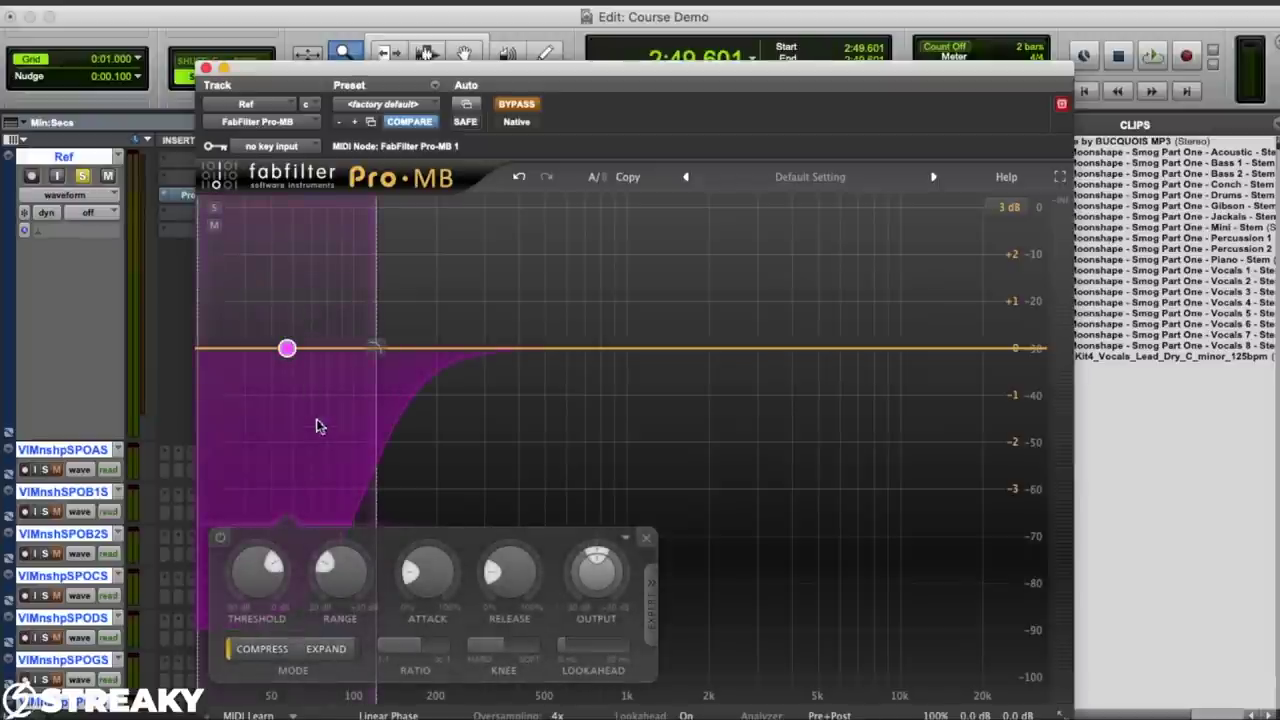
{"action": "left_click_drag", "start_coordinate": [340, 572], "coordinate": [352, 521]}
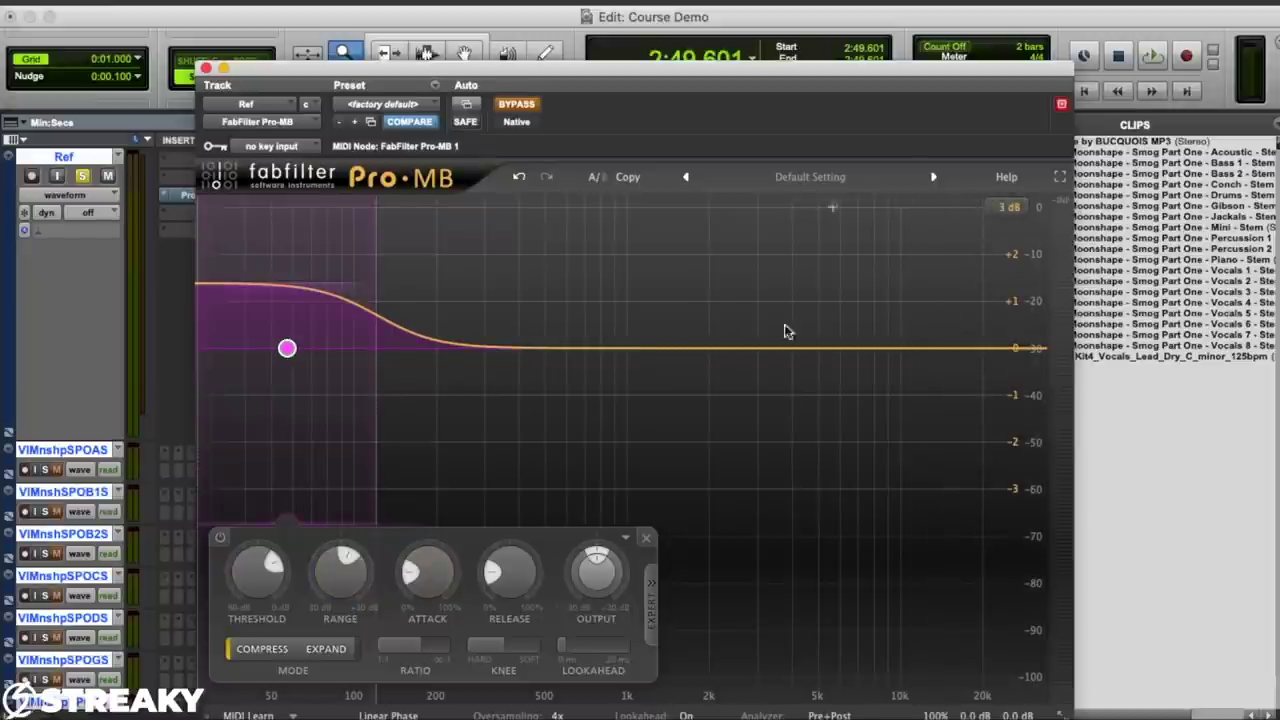
Raise the low band's range to about +1.7 dB and soften its upper slope to about 13.9 dB/oct.
{"action": "mouse_move", "coordinate": [287, 284]}
{"action": "left_mouse_down"}
{"action": "mouse_move", "coordinate": [287, 262]}
{"action": "mouse_move", "coordinate": [309, 289]}
{"action": "mouse_move", "coordinate": [309, 271]}
{"action": "left_mouse_up"}
{"action": "left_click_drag", "start_coordinate": [375, 347], "coordinate": [378, 348]}
{"action": "mouse_move", "coordinate": [388, 510]}
{"action": "left_mouse_down"}
{"action": "mouse_move", "coordinate": [392, 571]}
{"action": "mouse_move", "coordinate": [388, 541]}
{"action": "left_mouse_up"}
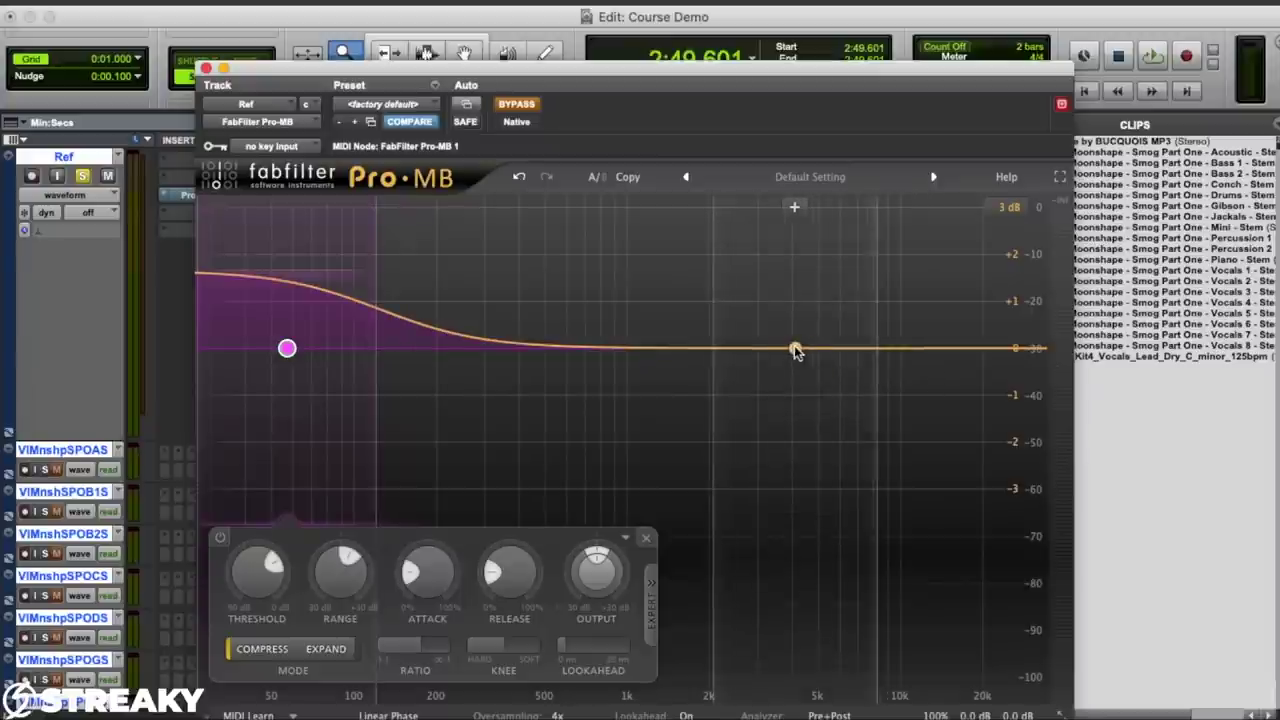
Add a high band from about 700 Hz to the top of the spectrum and set both bands to Expand mode.
{"action": "left_click", "coordinate": [668, 348]}
{"action": "left_click_drag", "start_coordinate": [748, 347], "coordinate": [1037, 351]}
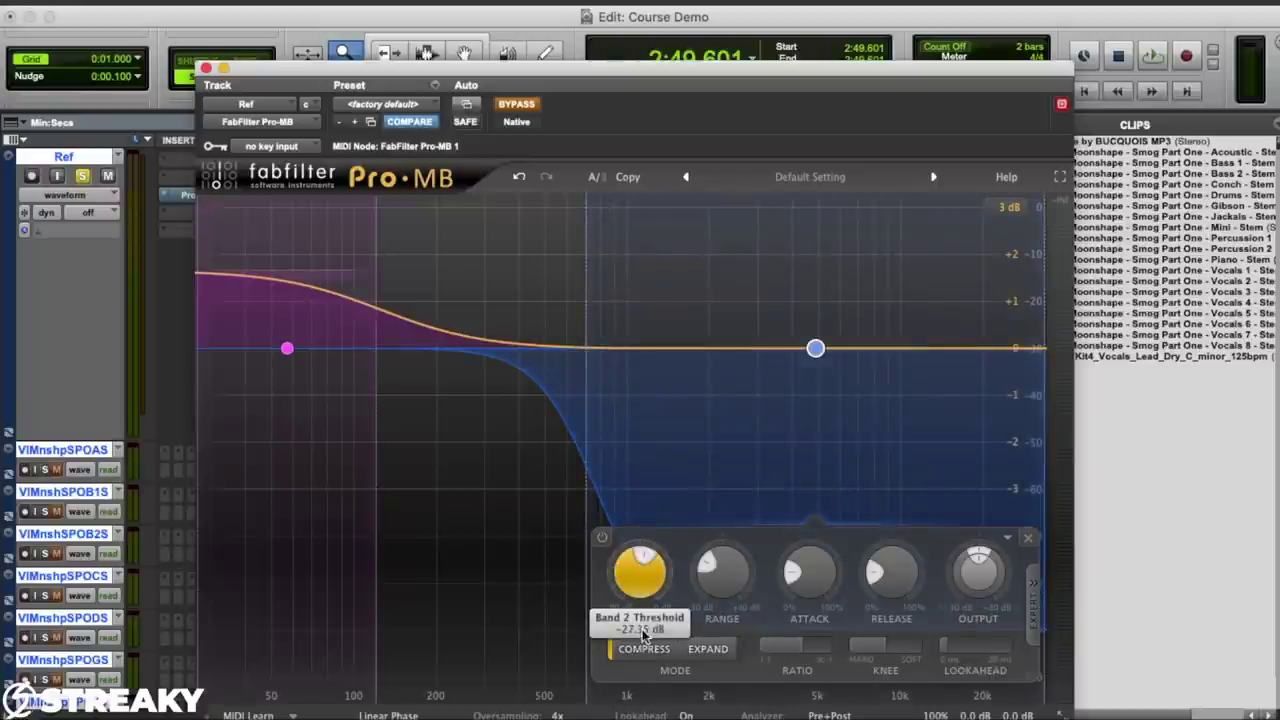
{"action": "left_click", "coordinate": [700, 648]}
{"action": "left_click", "coordinate": [287, 348]}
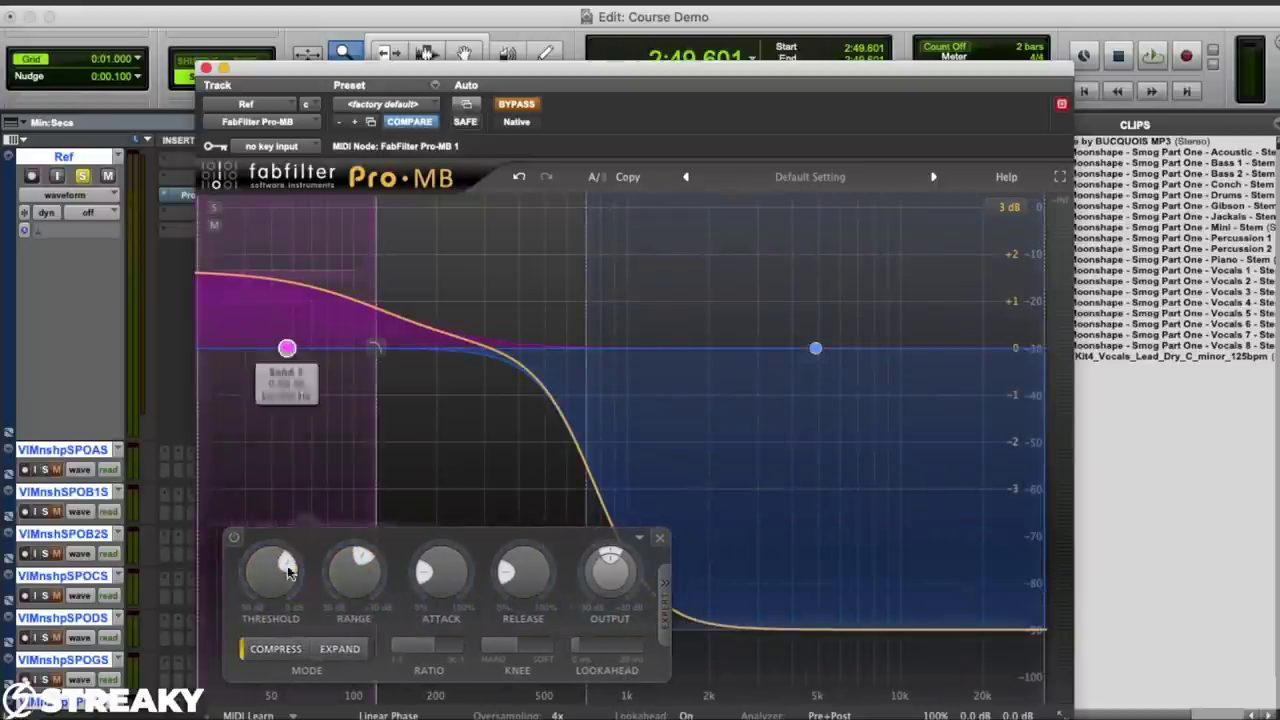
{"action": "left_click", "coordinate": [325, 648]}
Set the high band's range to +1.52 dB and shift its low crossover slightly higher in frequency.
{"action": "left_click", "coordinate": [738, 411]}
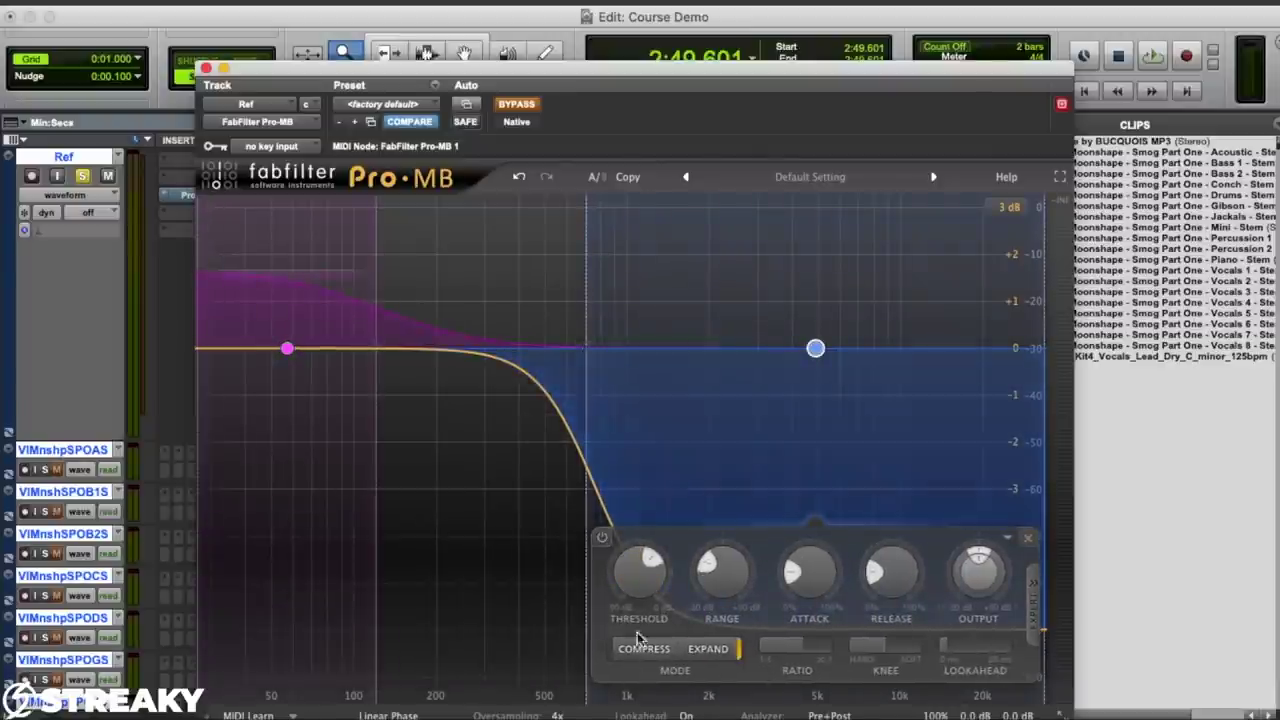
{"action": "left_click_drag", "start_coordinate": [722, 562], "coordinate": [730, 486]}
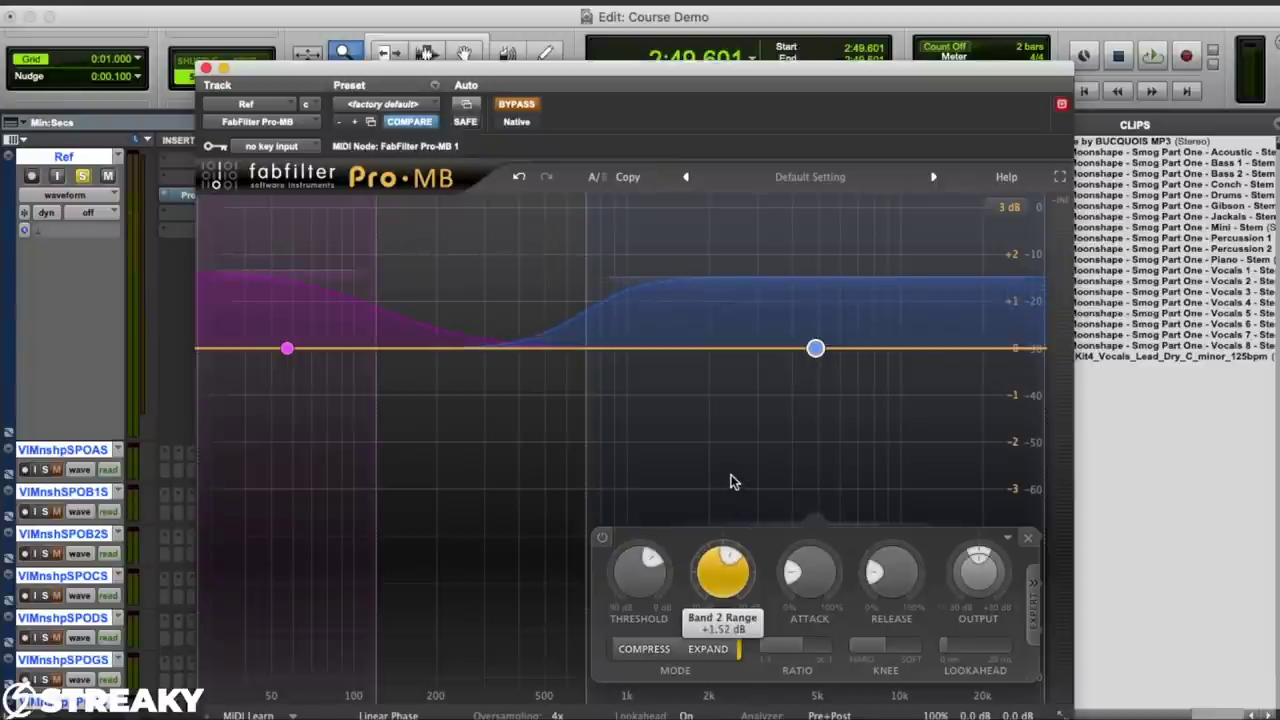
{"action": "mouse_move", "coordinate": [586, 348]}
{"action": "left_click_drag", "start_coordinate": [586, 348], "coordinate": [614, 350]}
{"action": "mouse_move", "coordinate": [605, 348]}
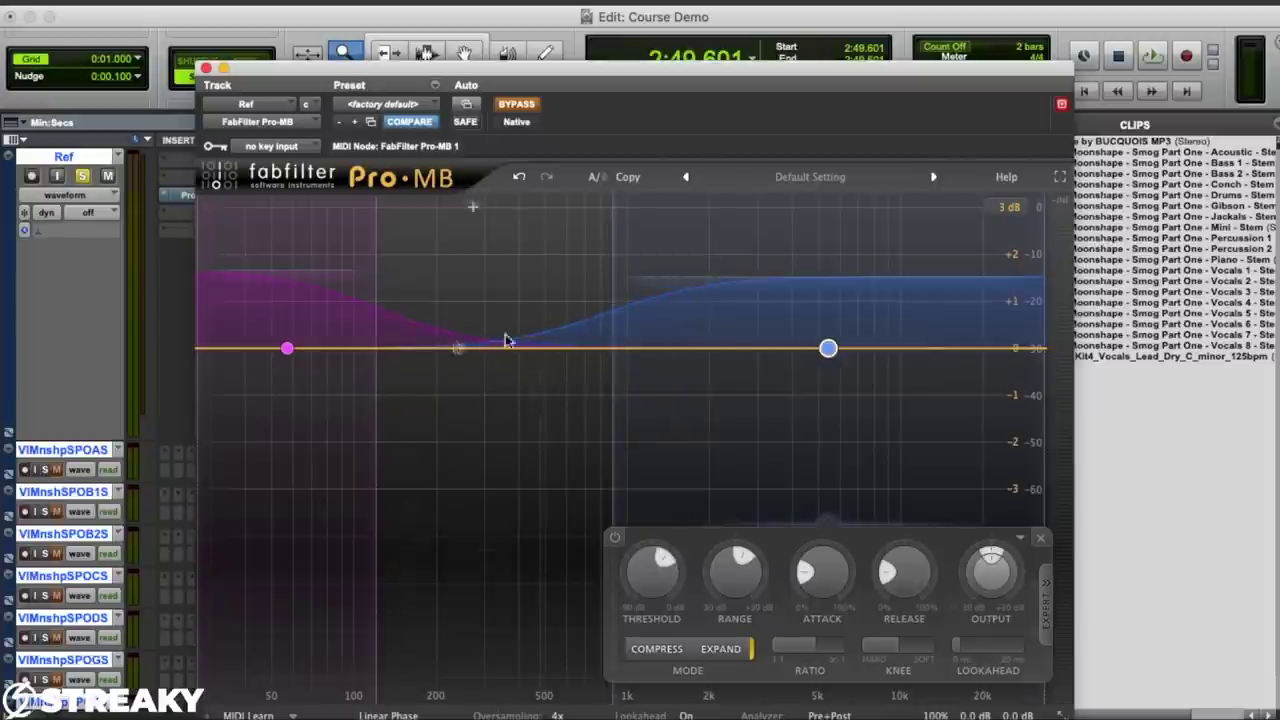
Adjust the high band's low slope to about 20 dB/oct and its low crossover to about 840 Hz.
{"action": "left_click_drag", "start_coordinate": [611, 348], "coordinate": [613, 313]}
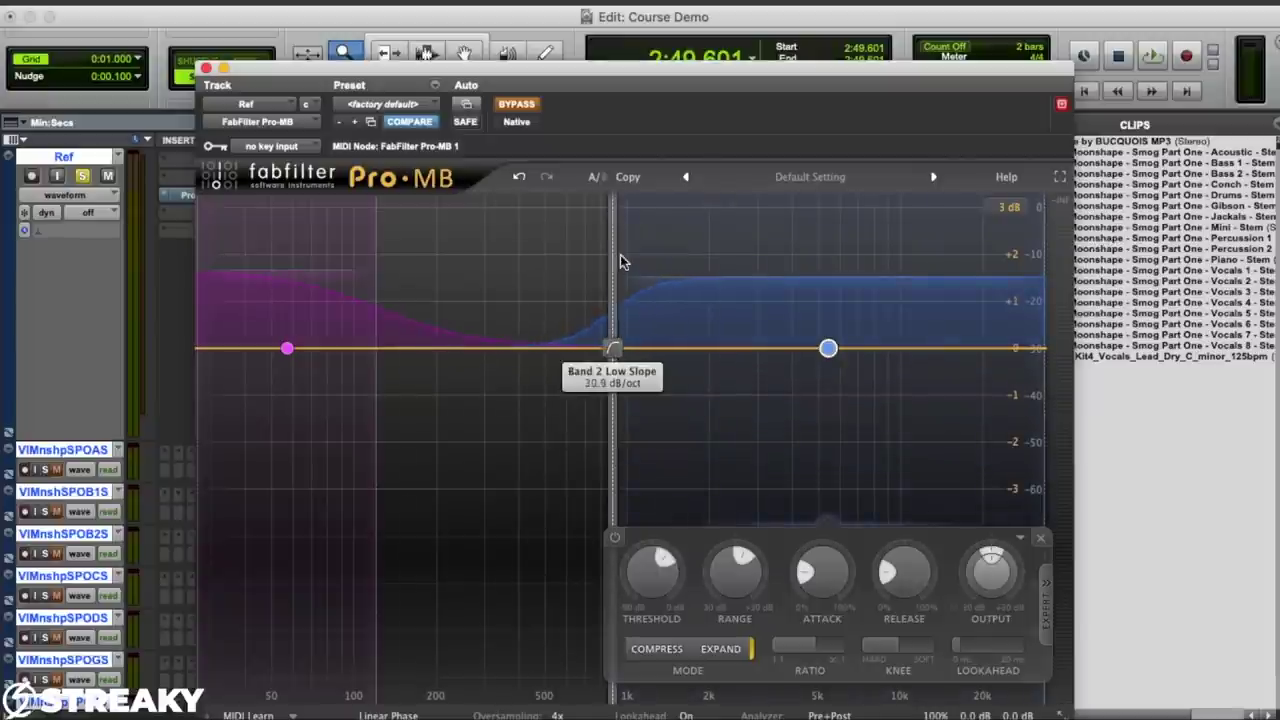
{"action": "mouse_move", "coordinate": [726, 277]}
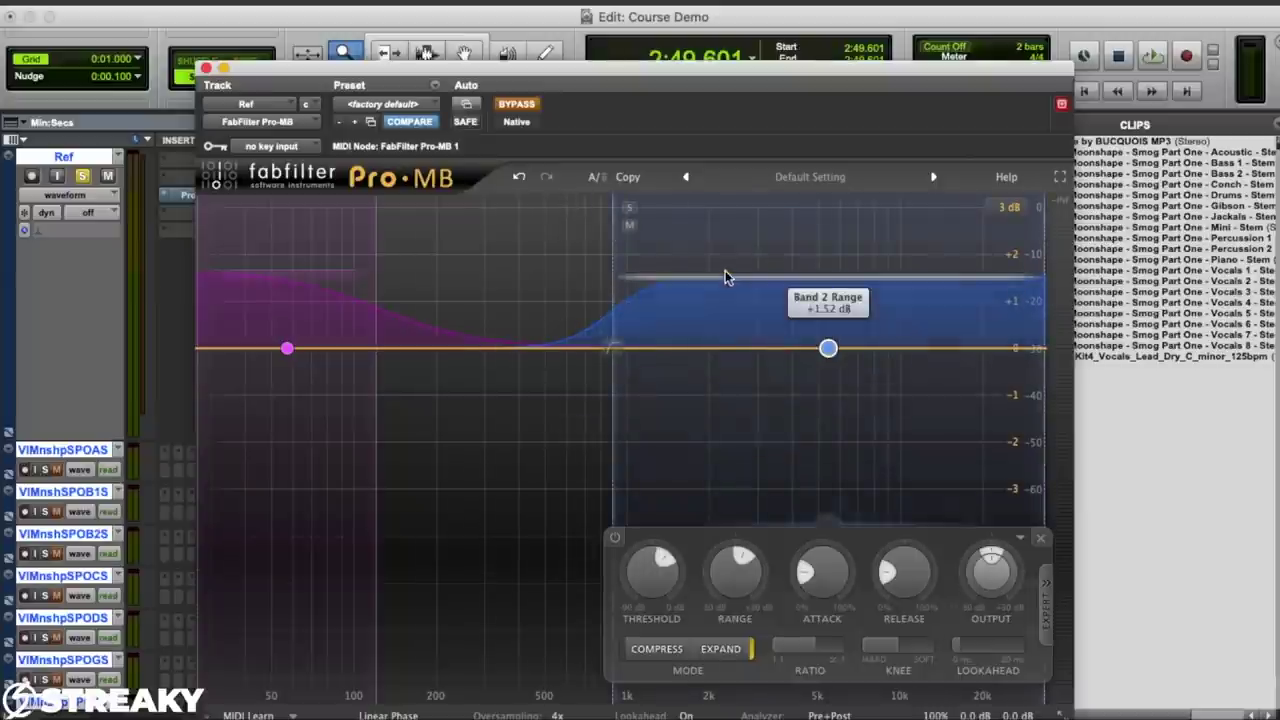
{"action": "mouse_move", "coordinate": [614, 349]}
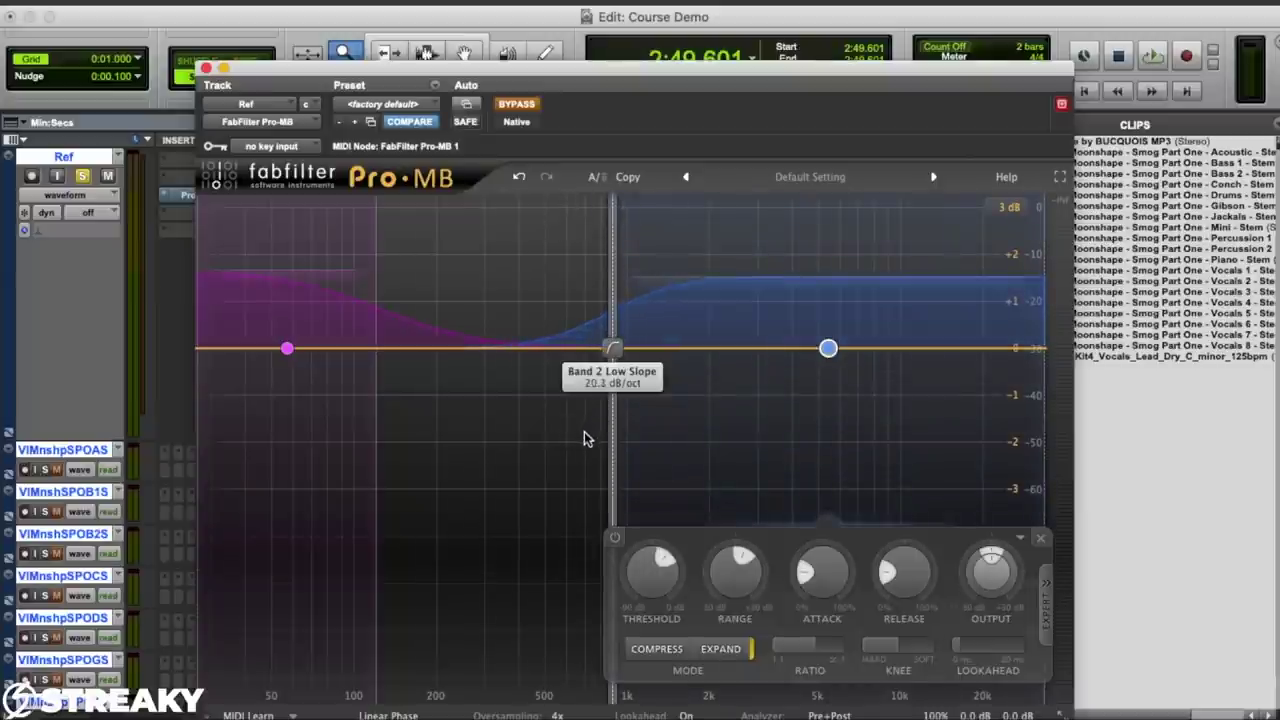
{"action": "left_click_drag", "start_coordinate": [613, 349], "coordinate": [606, 349]}
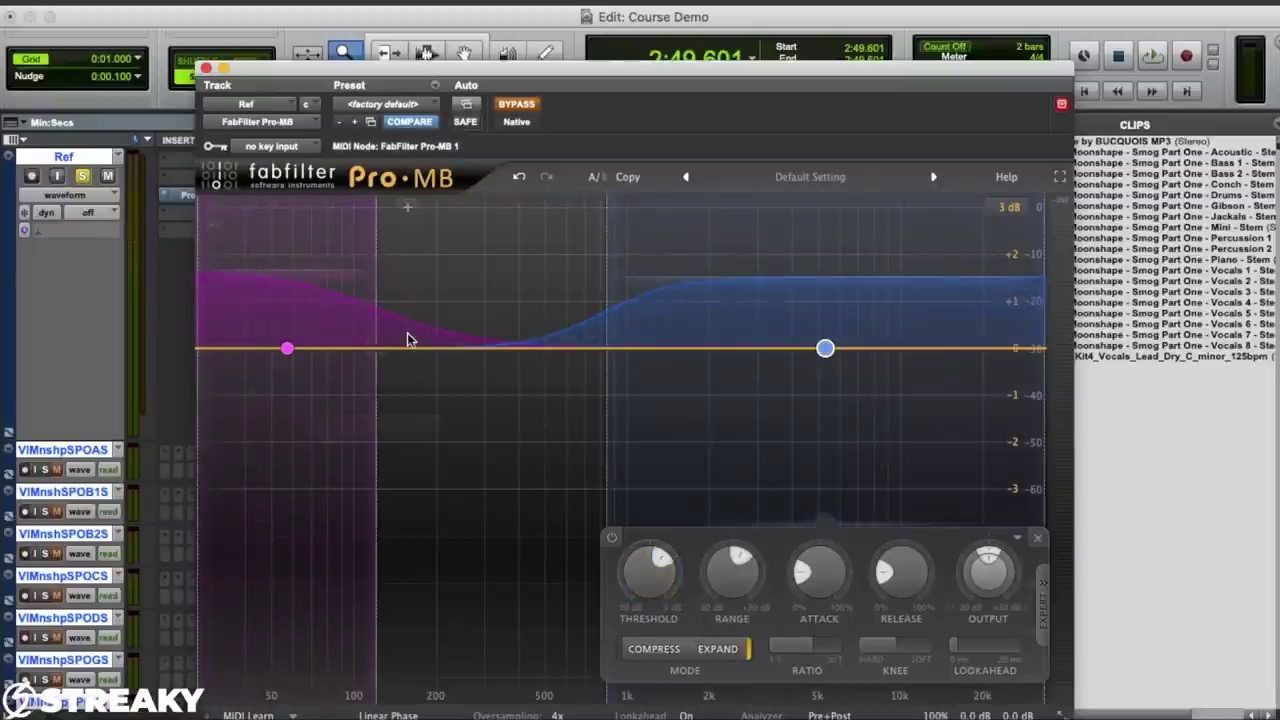
Add a middle band and extend its crossovers to meet the neighbouring bands at about 120 Hz and 839 Hz.
{"action": "left_click", "coordinate": [492, 349]}
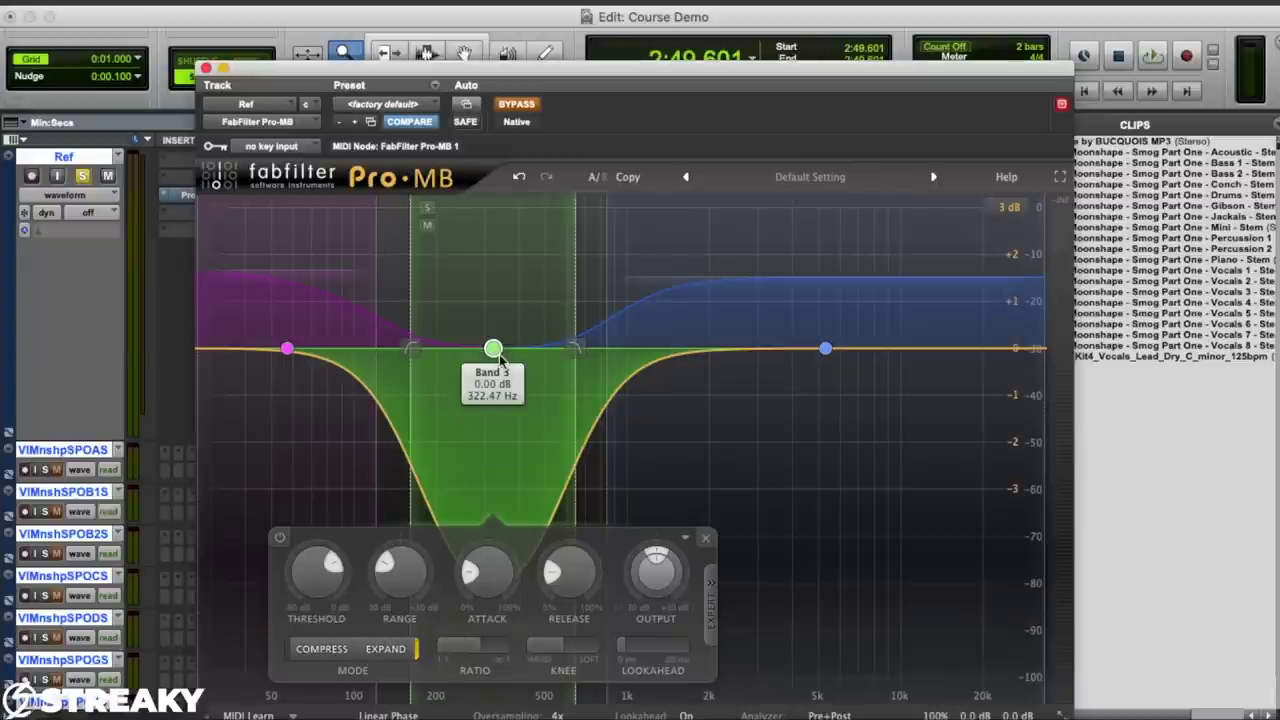
{"action": "left_click", "coordinate": [287, 349]}
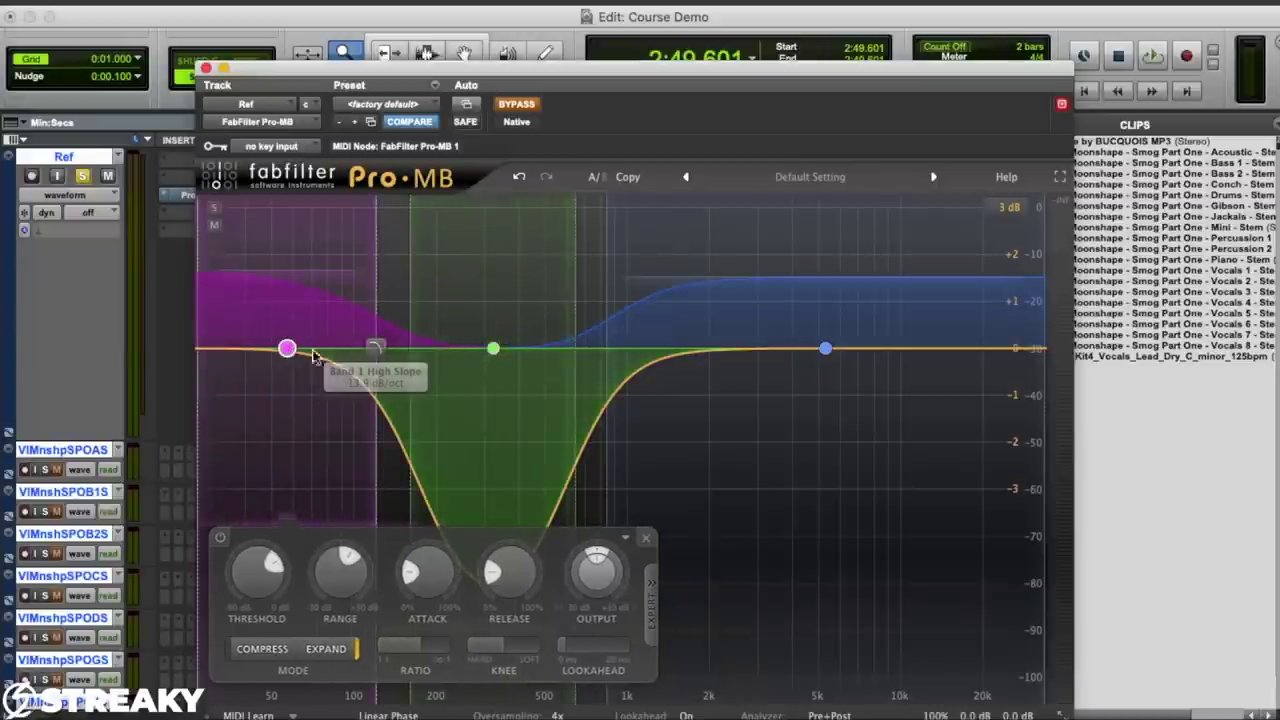
{"action": "left_click_drag", "start_coordinate": [577, 349], "coordinate": [606, 350]}
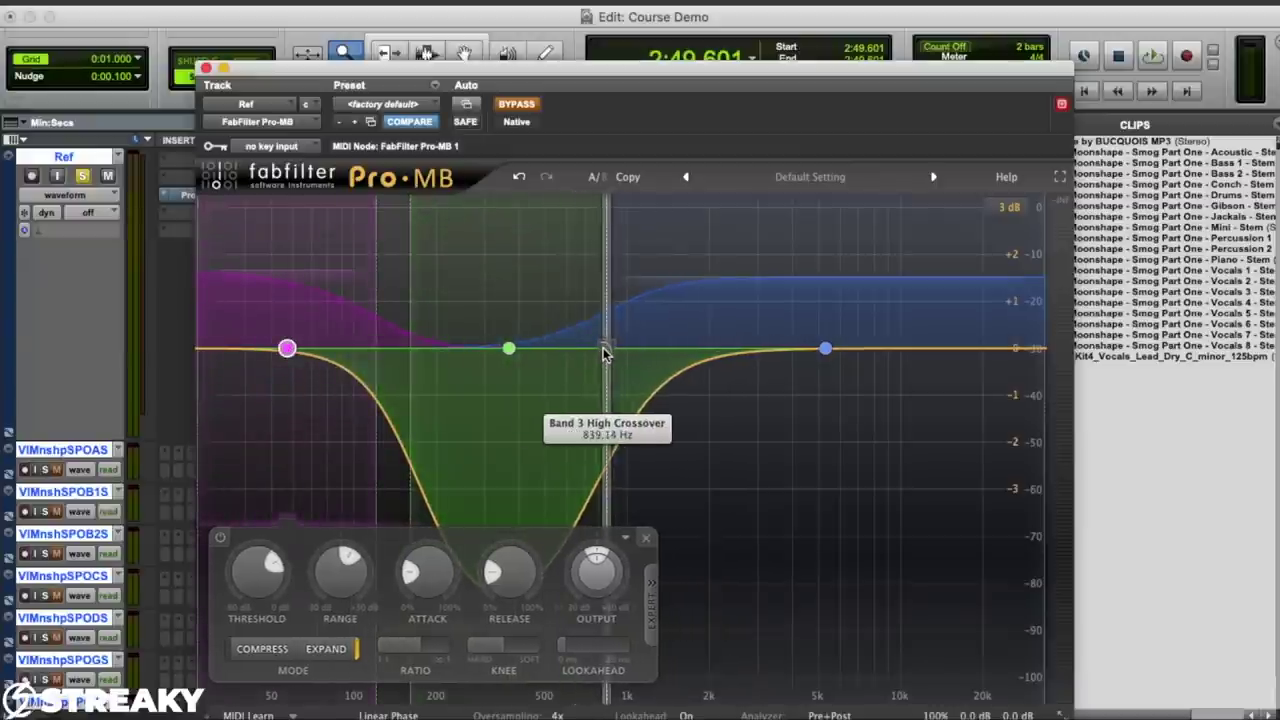
{"action": "left_click_drag", "start_coordinate": [413, 350], "coordinate": [377, 351]}
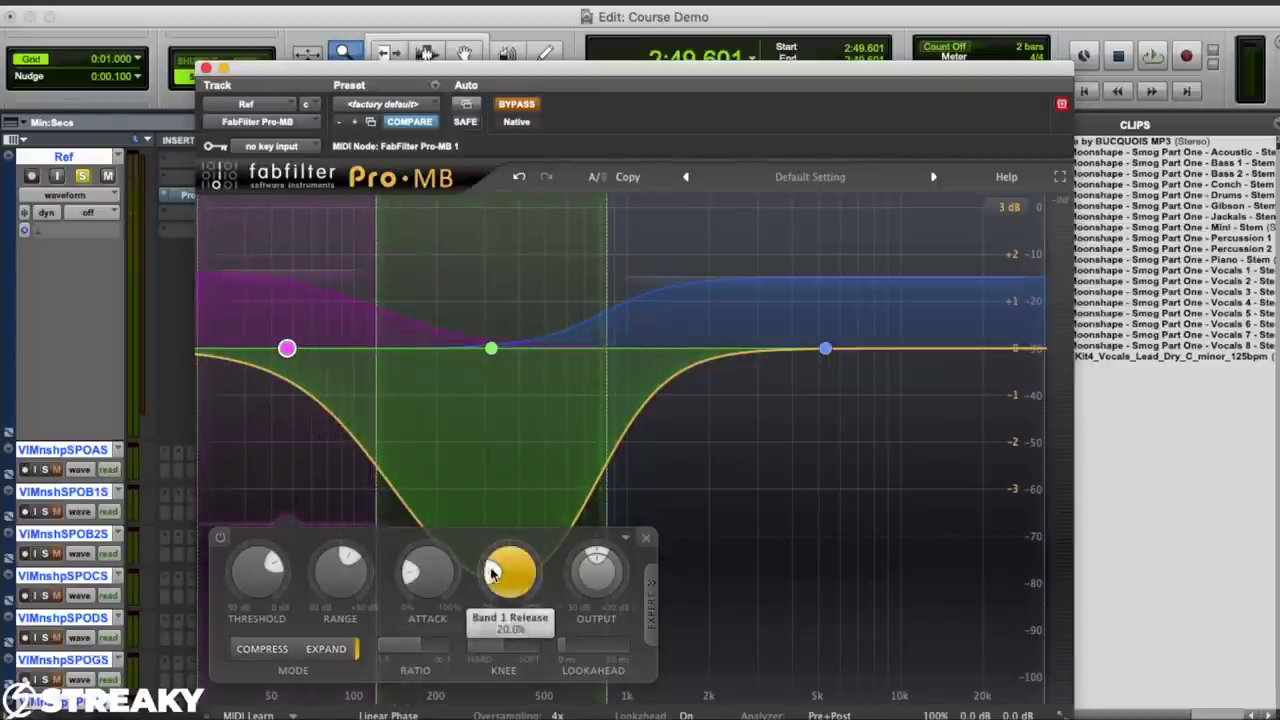
Adjust the low band's range to about +1.4 dB and the middle band's range to about -1.4 dB.
{"action": "left_click_drag", "start_coordinate": [338, 567], "coordinate": [341, 556]}
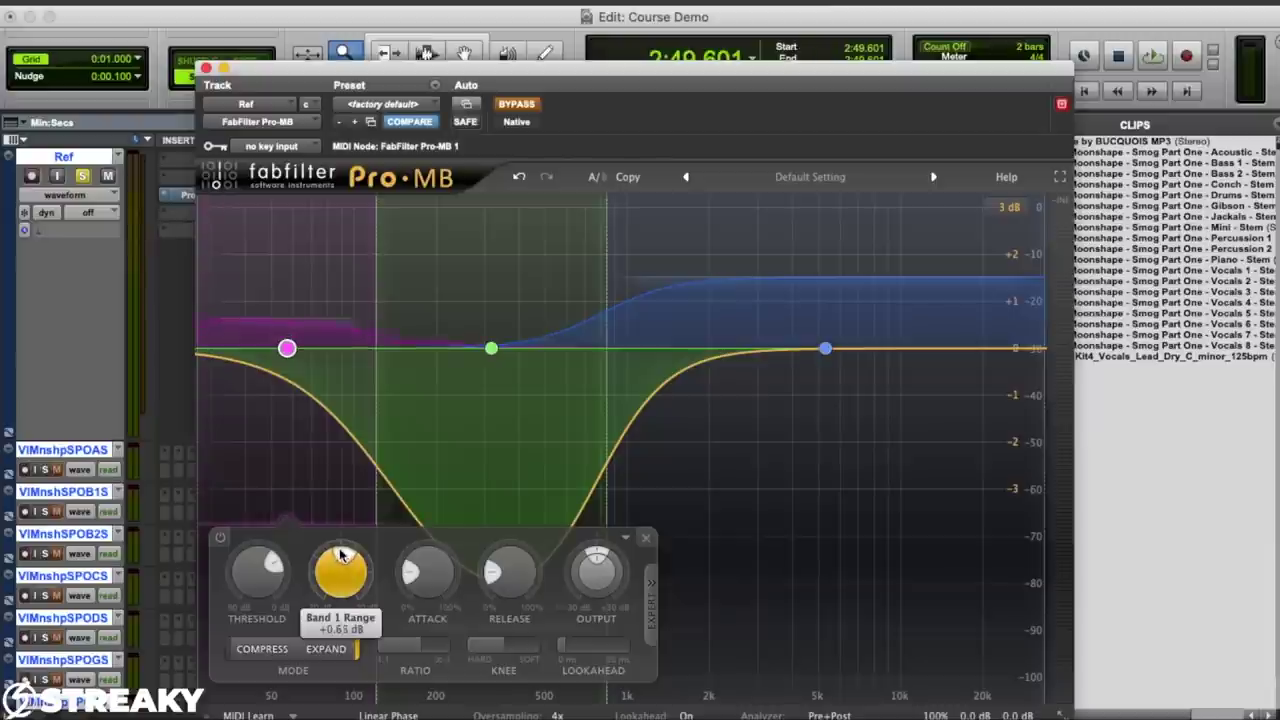
{"action": "left_click", "coordinate": [491, 348]}
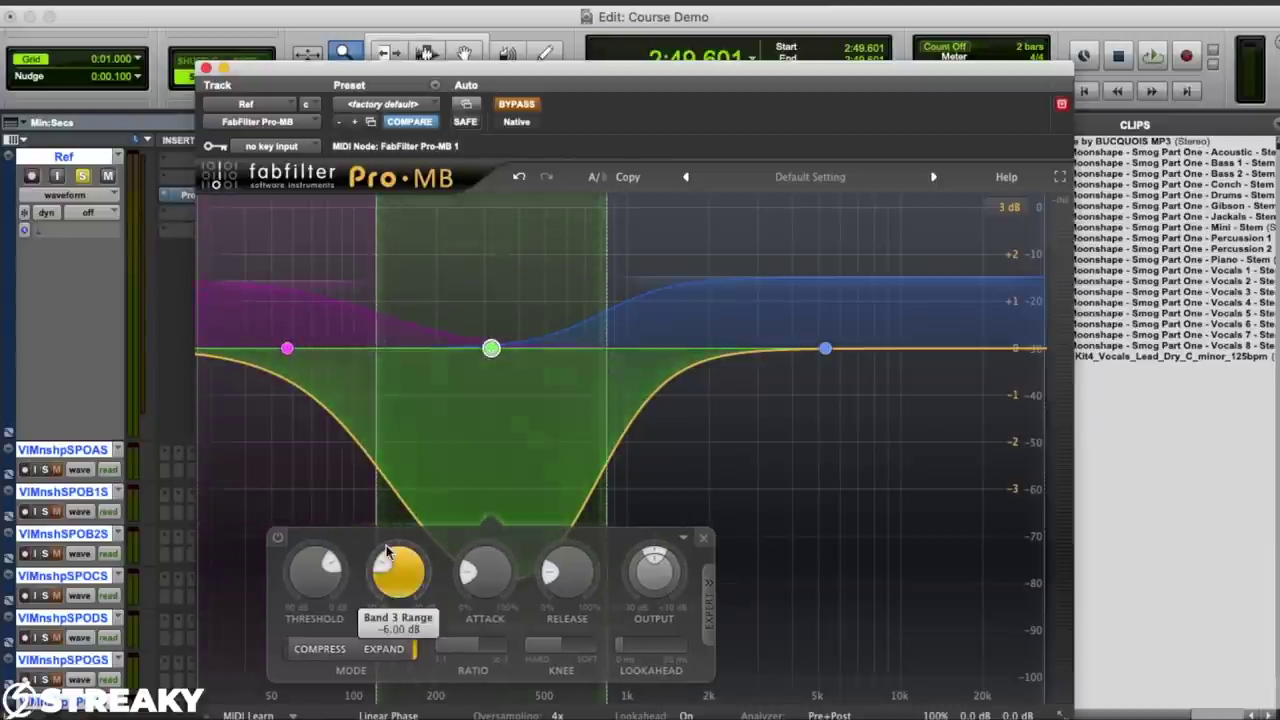
{"action": "left_click_drag", "start_coordinate": [383, 560], "coordinate": [393, 534]}
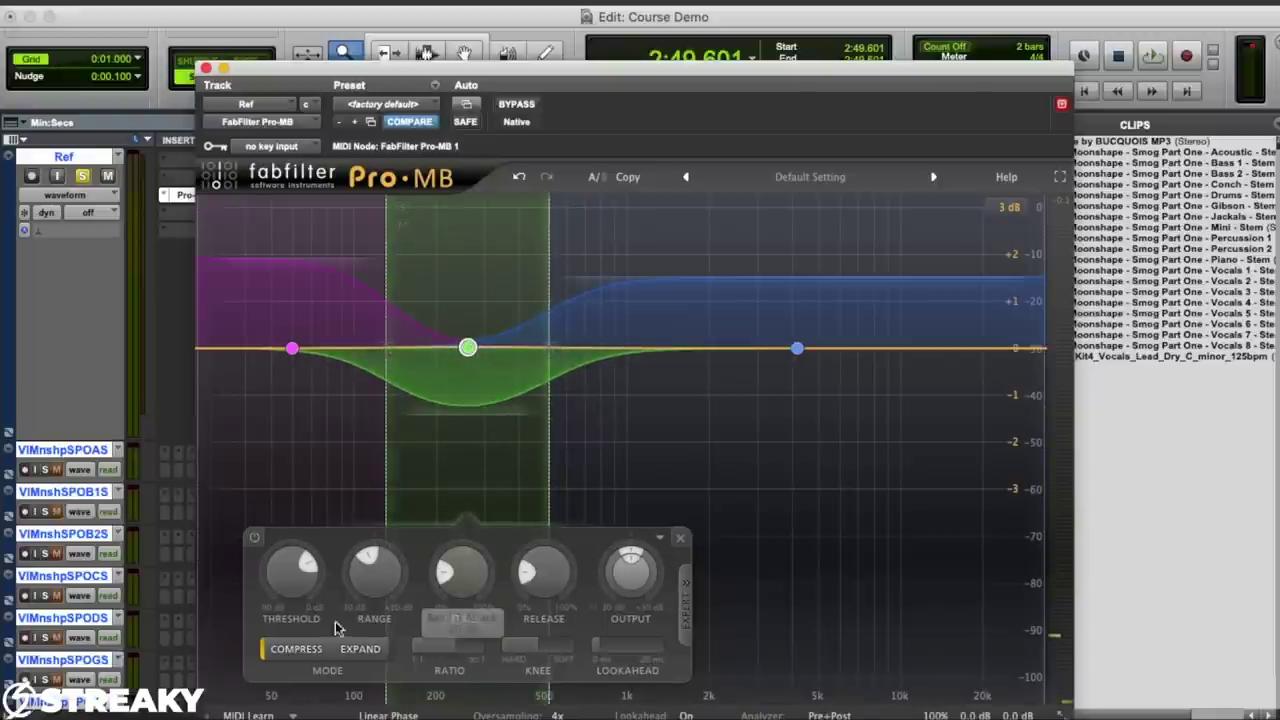
Examine the compress and expand settings of the low, high and middle bands in turn.
{"action": "left_click", "coordinate": [292, 329]}
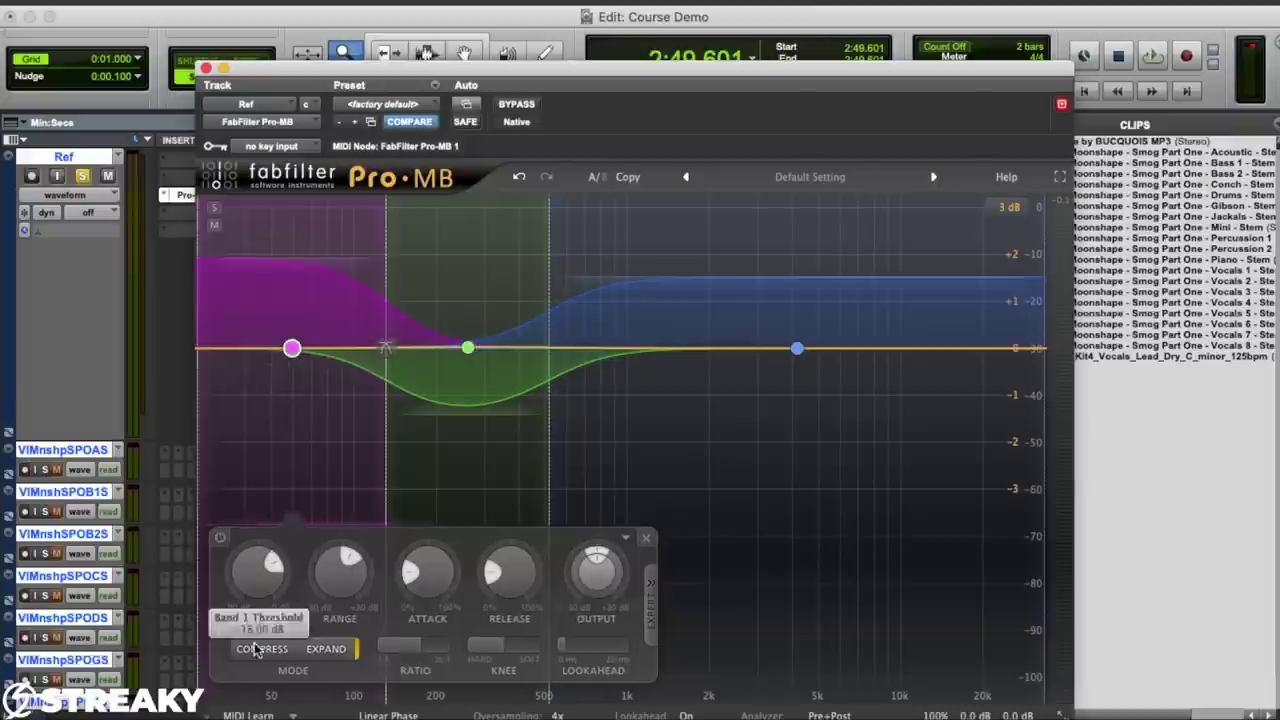
{"action": "left_click", "coordinate": [686, 345]}
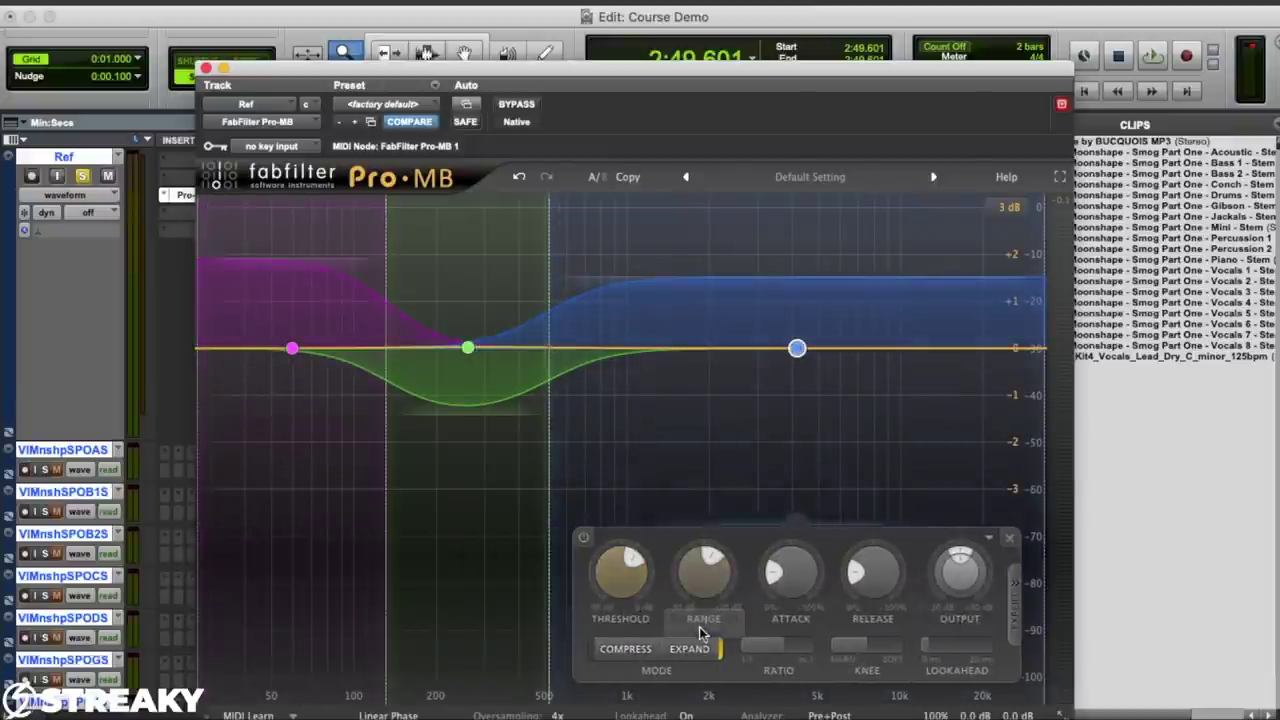
{"action": "left_click", "coordinate": [467, 348]}
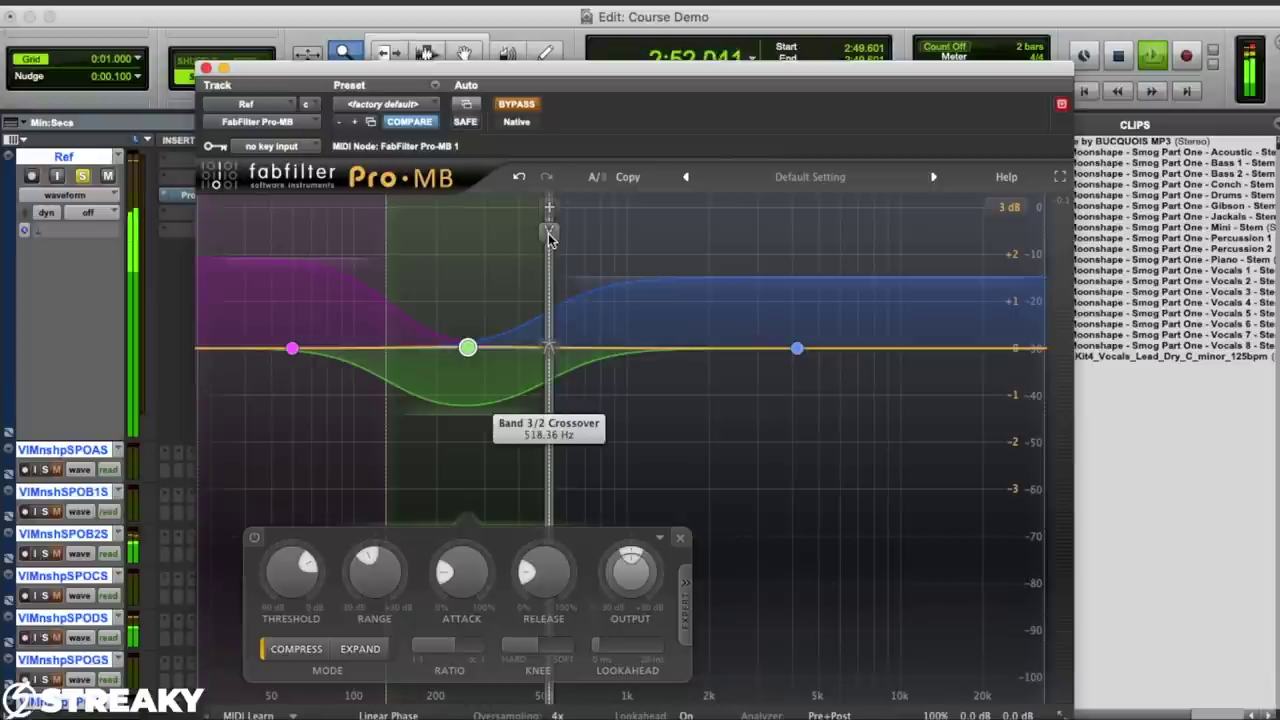
Restart playback and switch the plug-in's bypass on and off repeatedly to compare the processed and unprocessed sound, ending with processing active.
{"action": "key", "text": "space"}
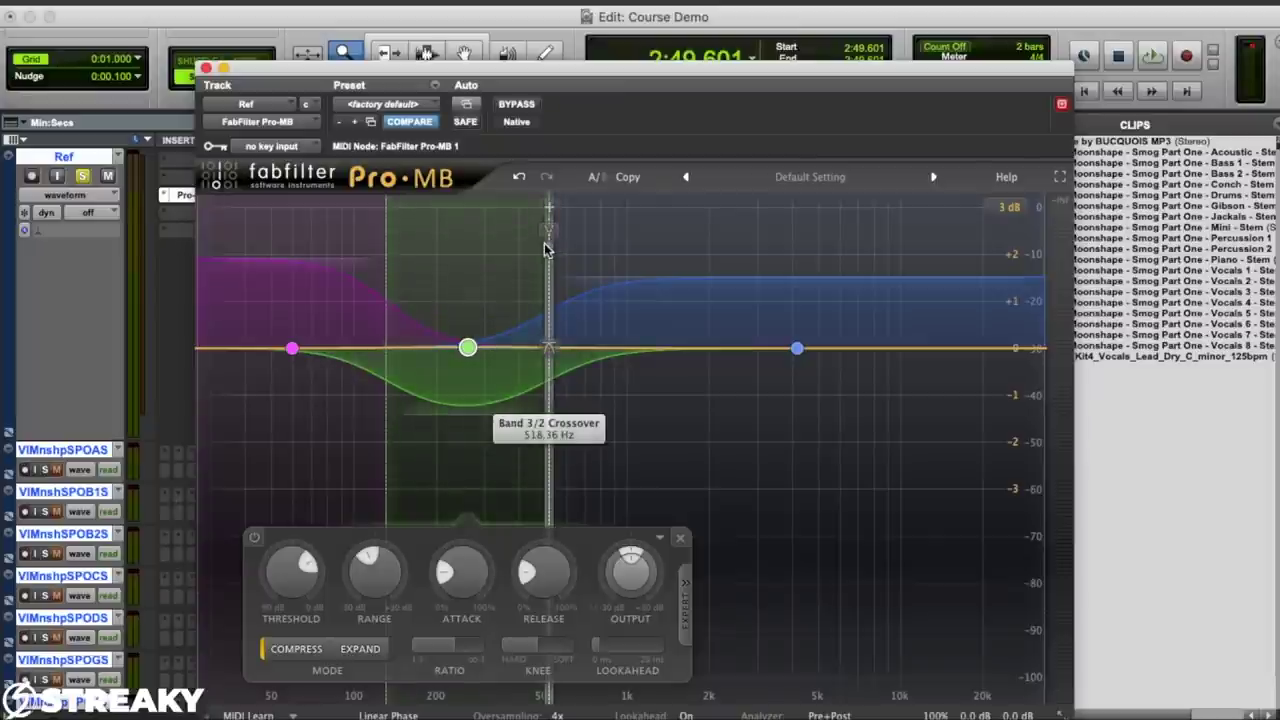
{"action": "key", "text": "space"}
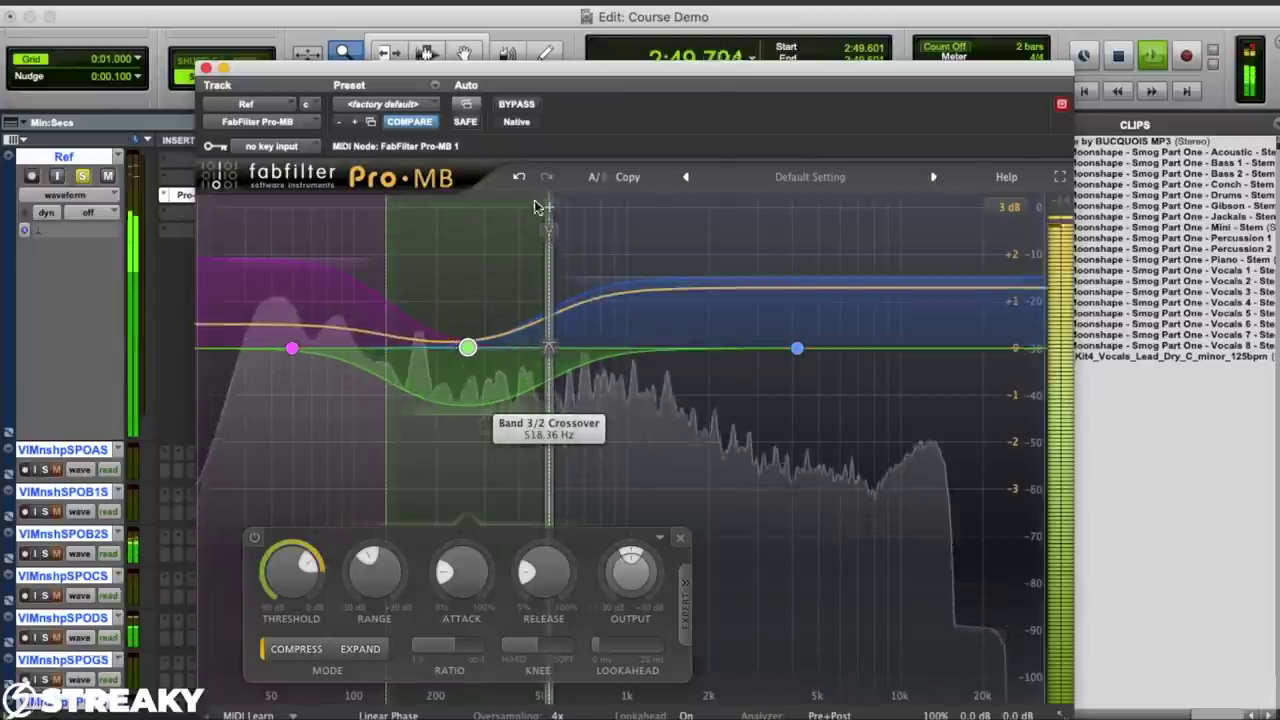
{"action": "left_click", "coordinate": [517, 105]}
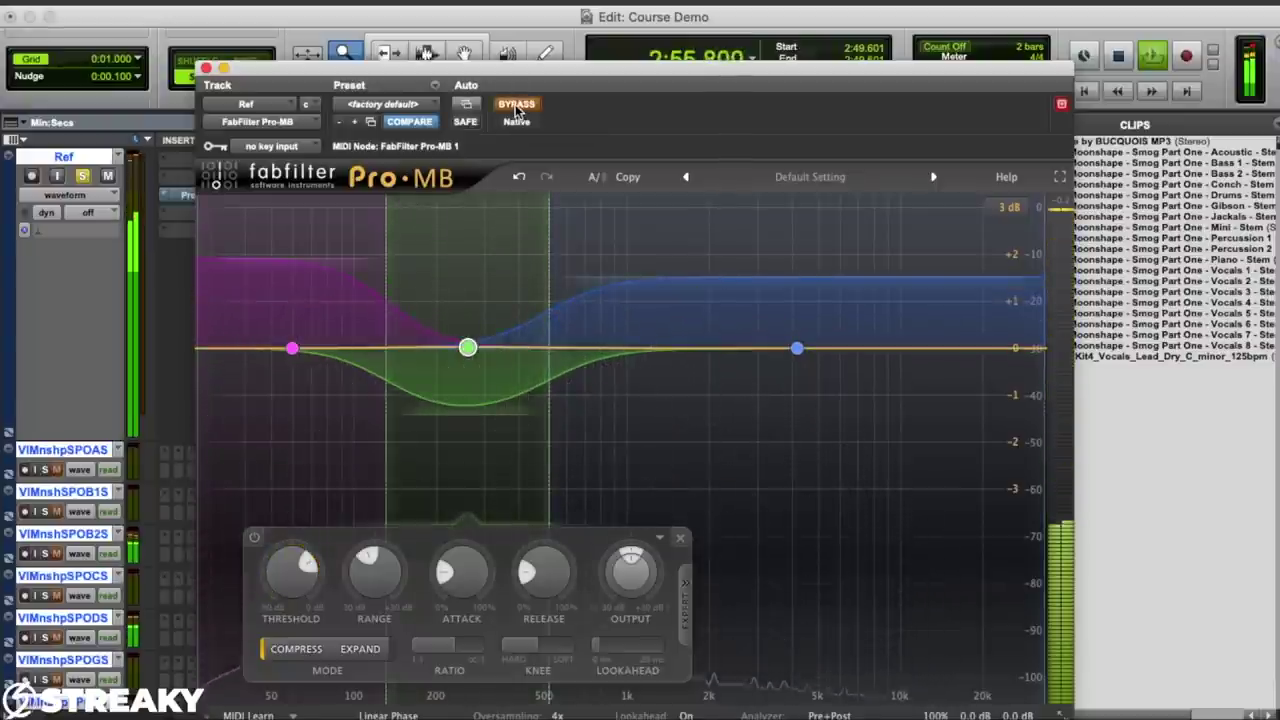
{"action": "left_click", "coordinate": [517, 105]}
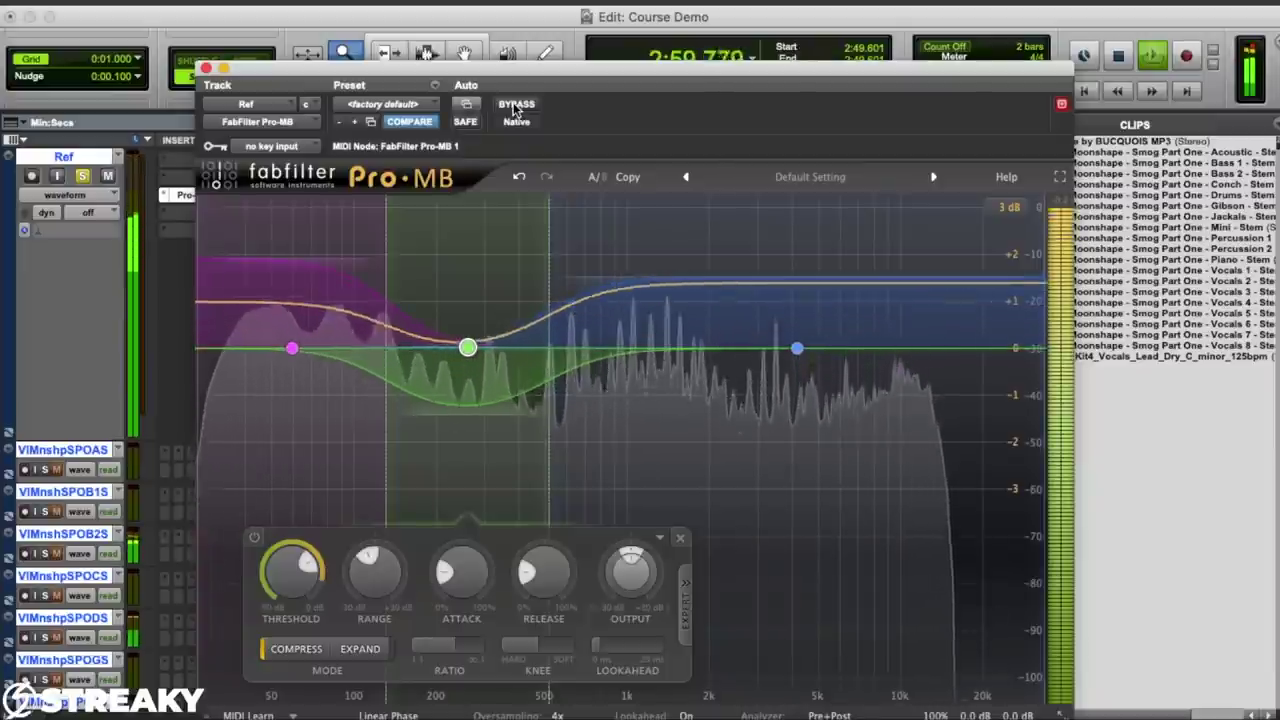
{"action": "left_click", "coordinate": [517, 105]}
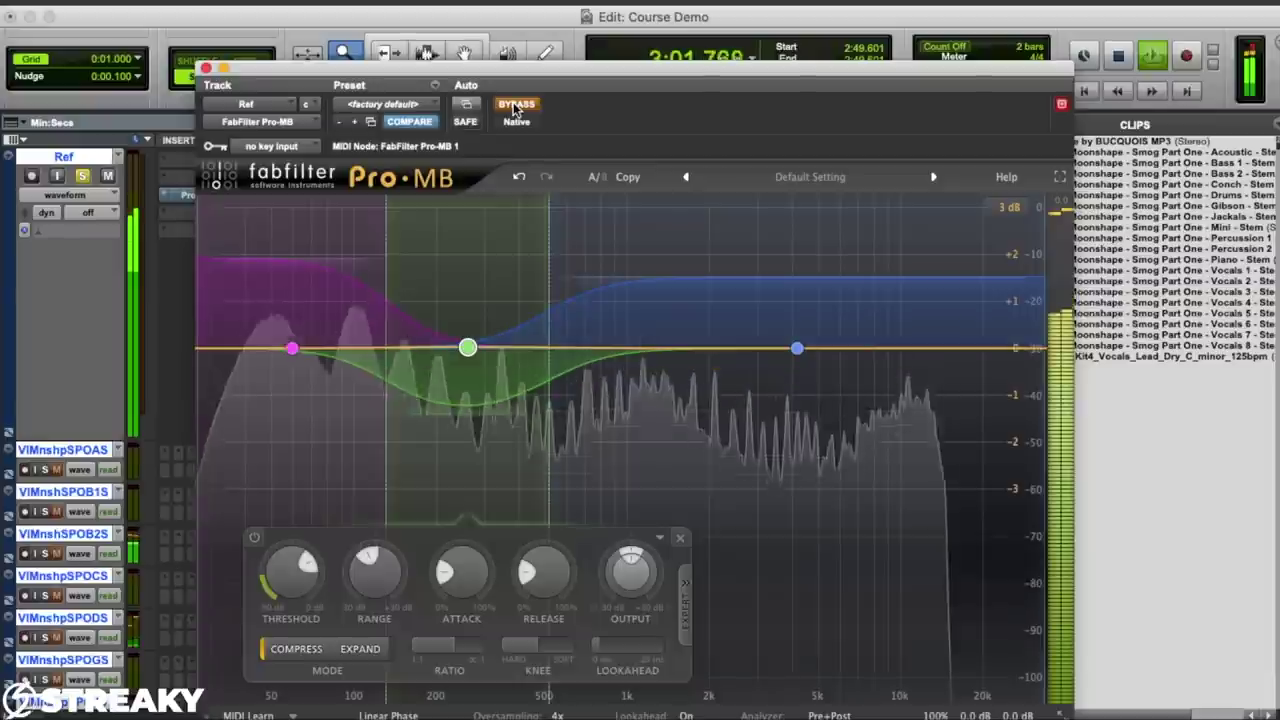
{"action": "left_click", "coordinate": [515, 105]}
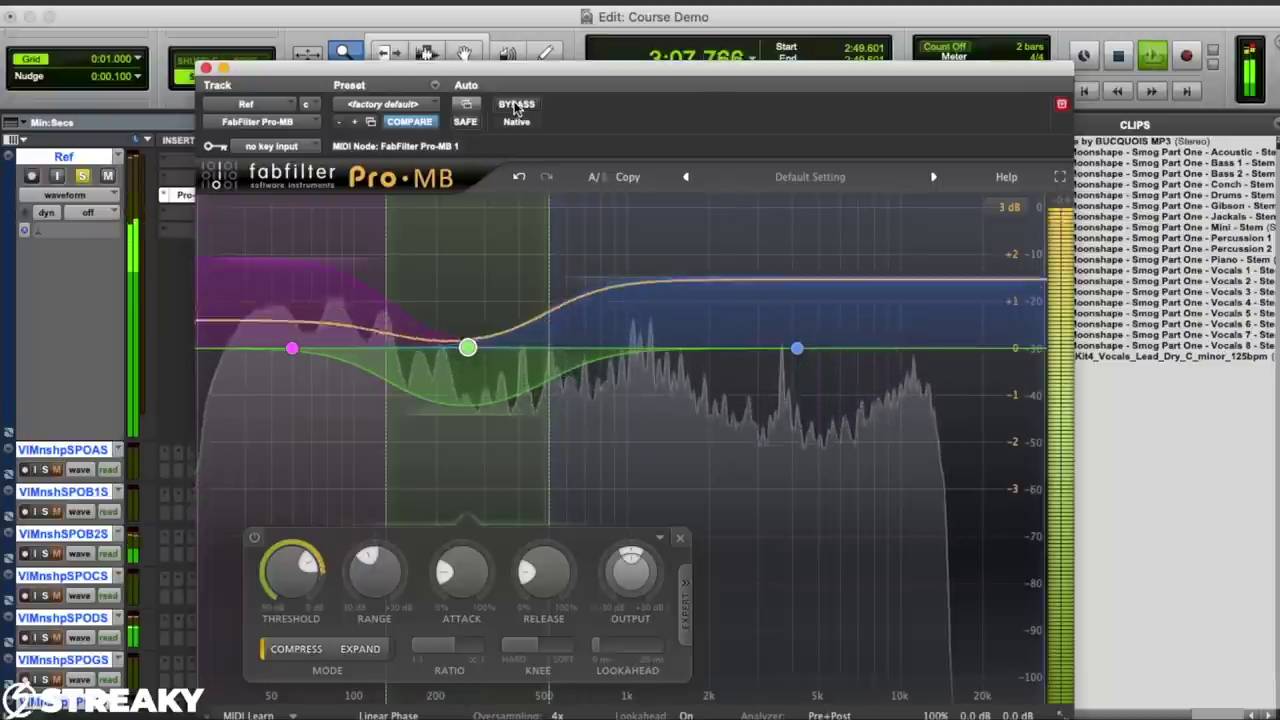
{"action": "left_click", "coordinate": [515, 105]}
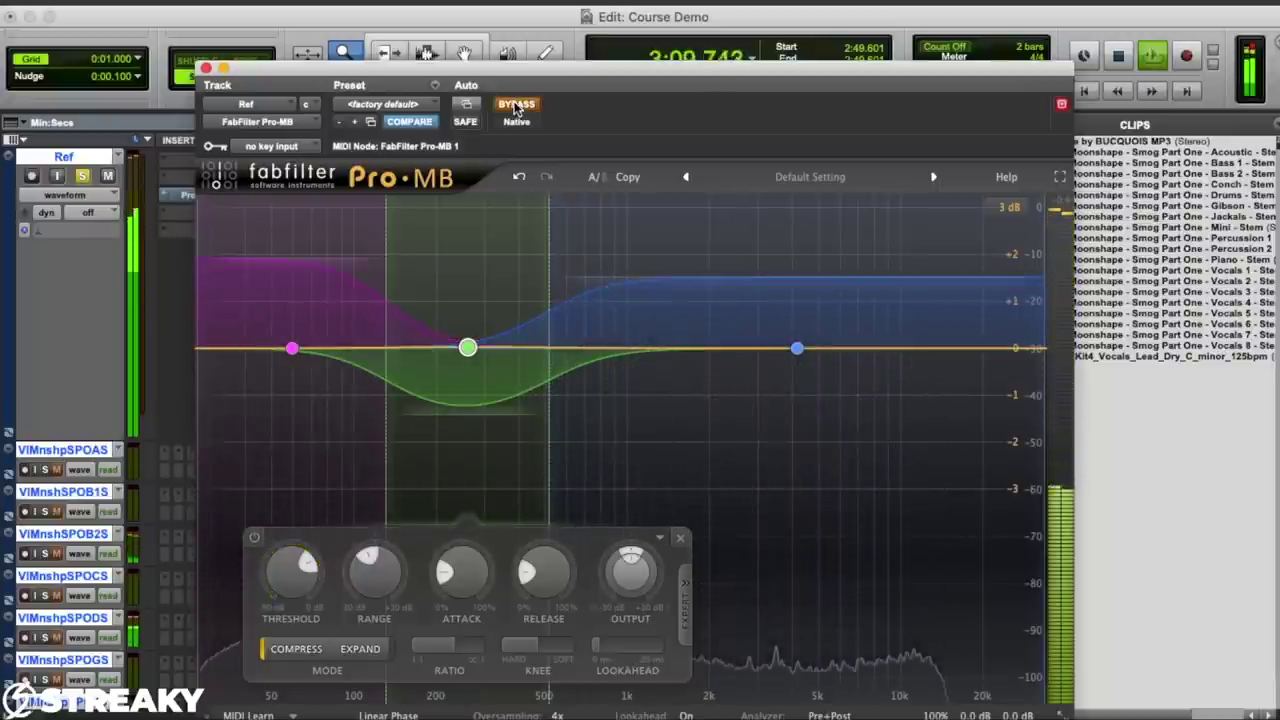
{"action": "left_click", "coordinate": [515, 105]}
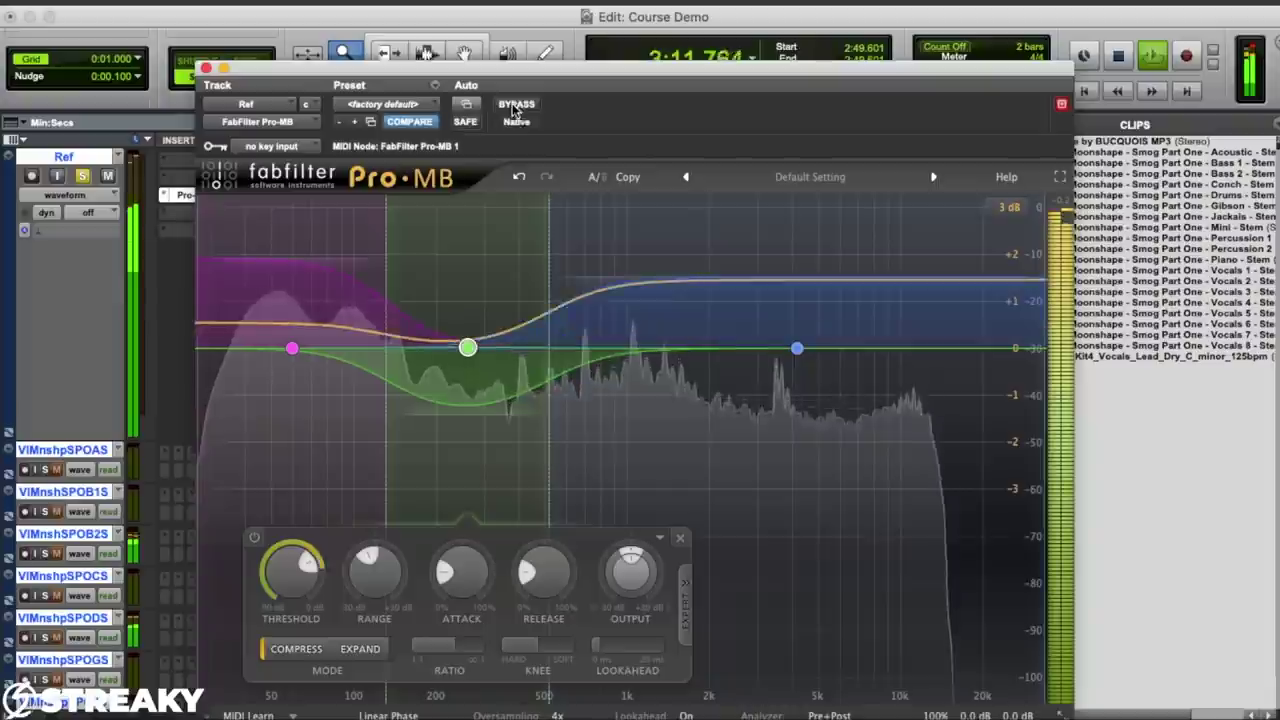
Lower the crossover between the middle and high bands to about 400 Hz and compare the result against bypass.
{"action": "left_click_drag", "start_coordinate": [549, 348], "coordinate": [522, 350]}
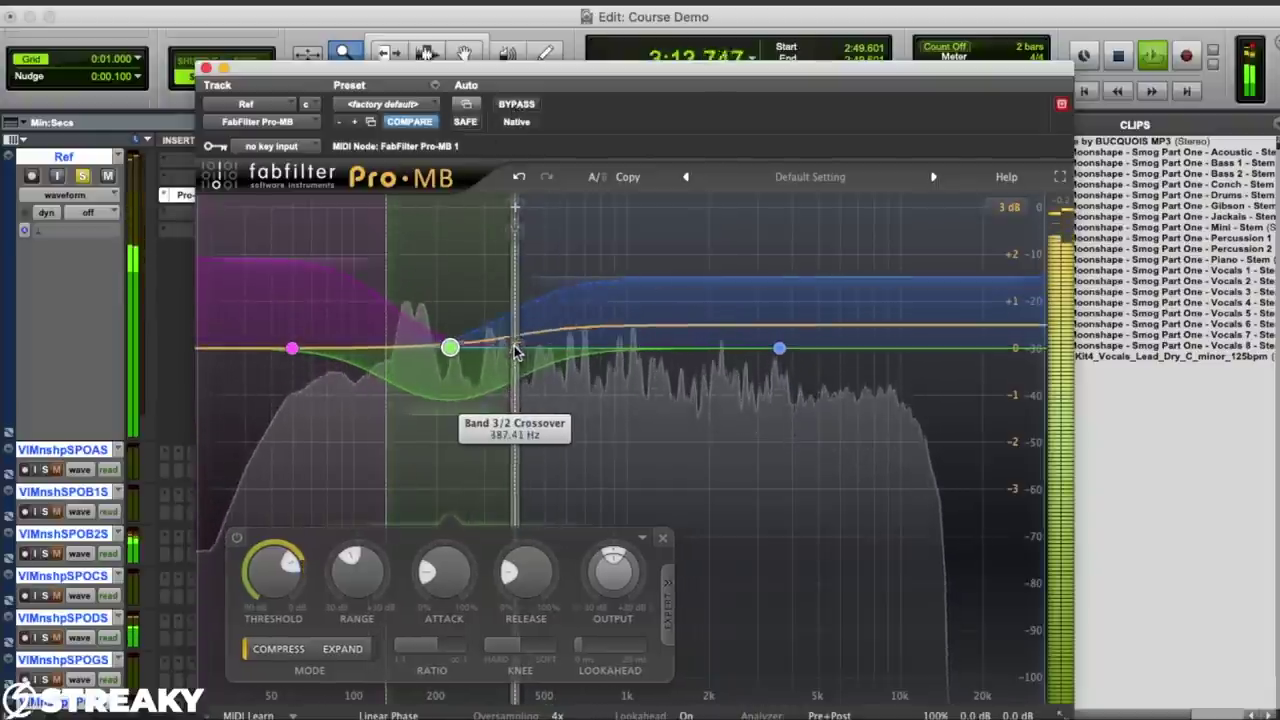
{"action": "left_click", "coordinate": [516, 105]}
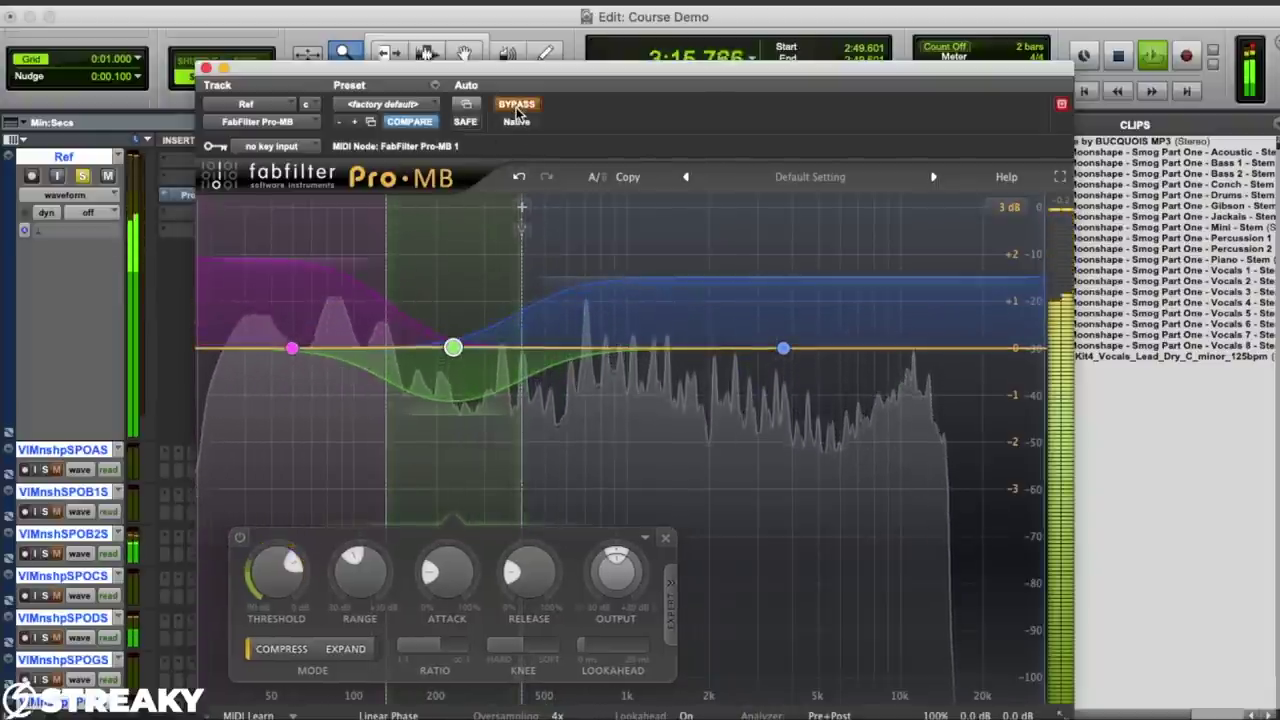
{"action": "left_click", "coordinate": [516, 105]}
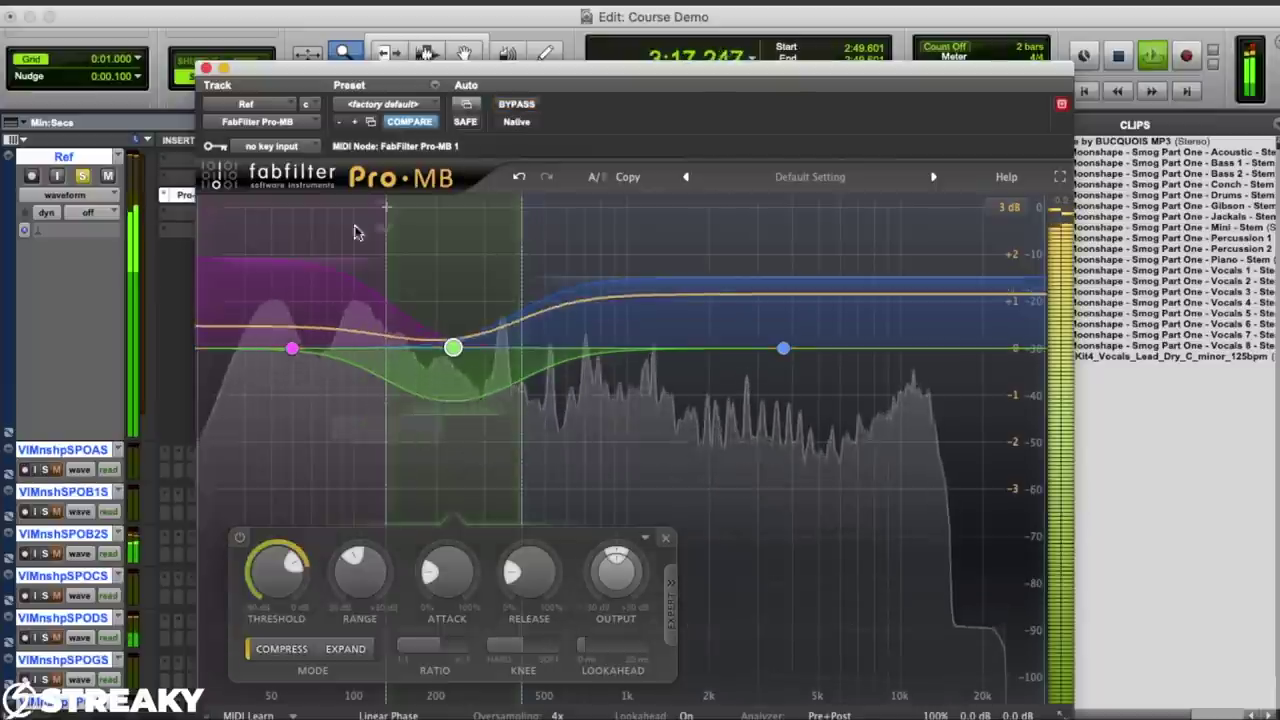
Reduce the low band's range to about +1.7 dB and raise the high band's range to +1.66 dB.
{"action": "left_click", "coordinate": [283, 261]}
{"action": "left_click_drag", "start_coordinate": [716, 285], "coordinate": [714, 266]}
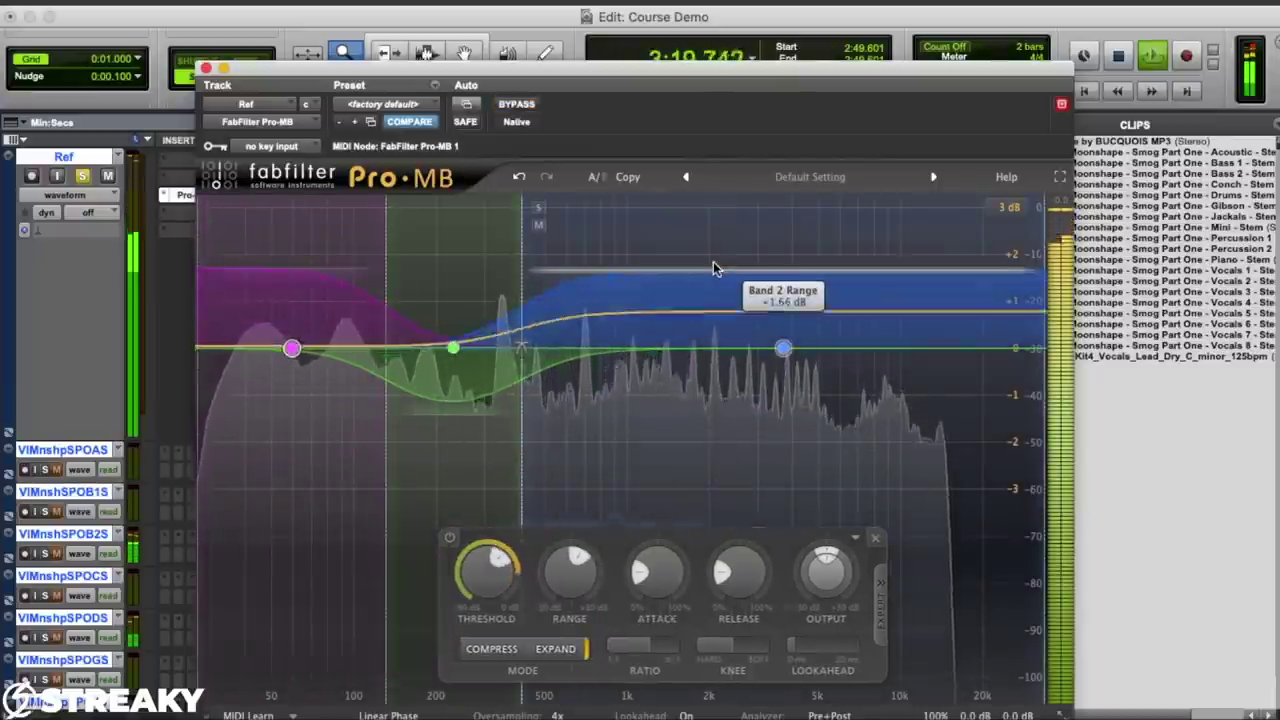
Raise the crossover between the middle and high bands to about 470 Hz, comparing the sound against bypass before and after.
{"action": "left_click", "coordinate": [514, 106]}
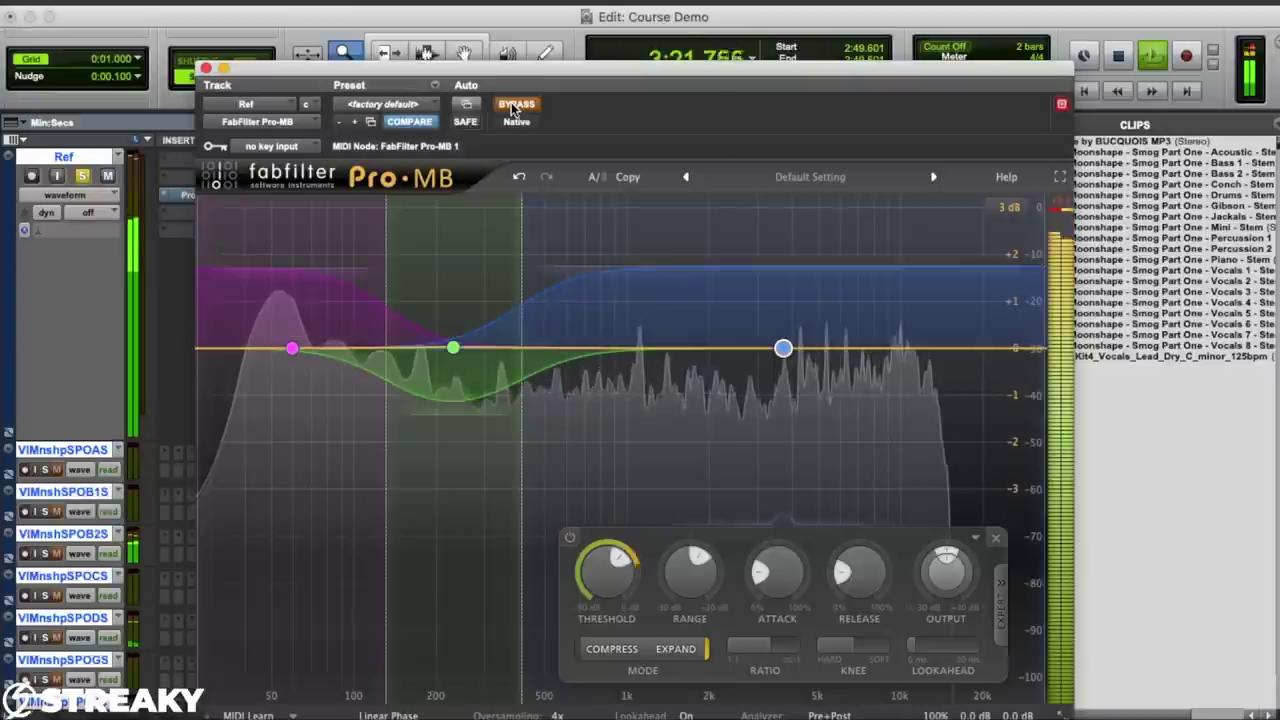
{"action": "left_click", "coordinate": [517, 108]}
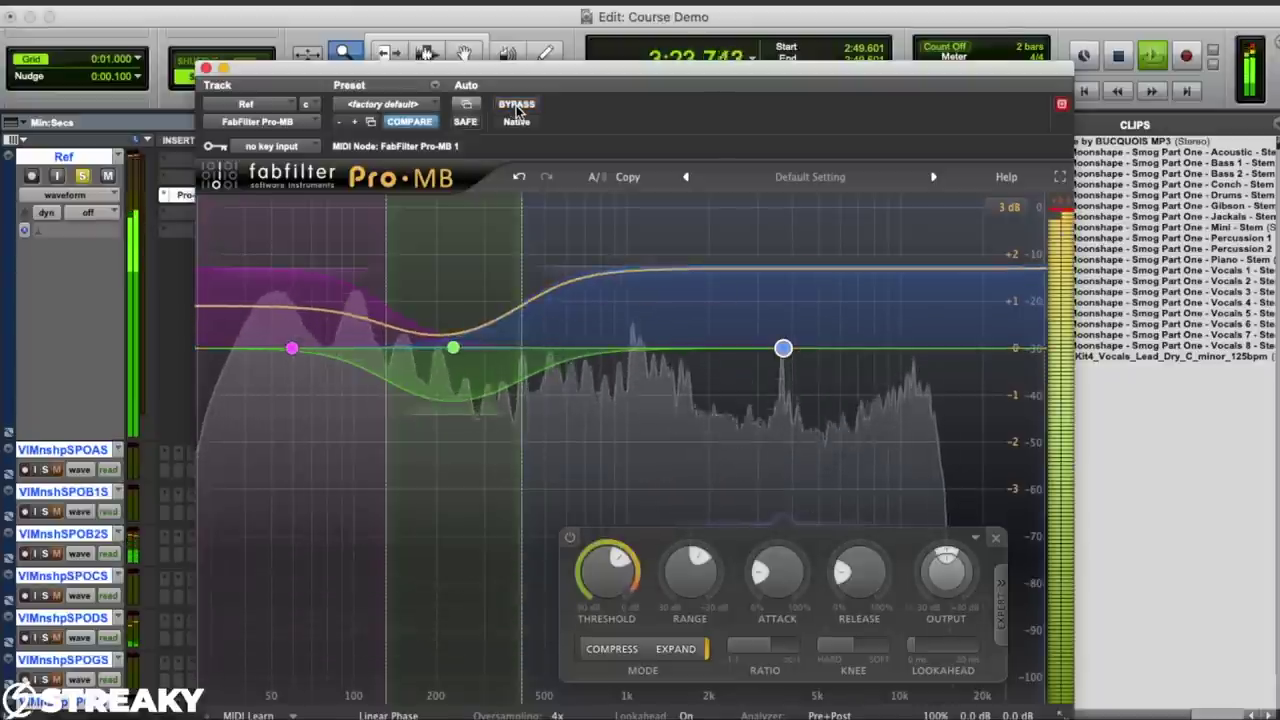
{"action": "left_click_drag", "start_coordinate": [519, 345], "coordinate": [537, 355]}
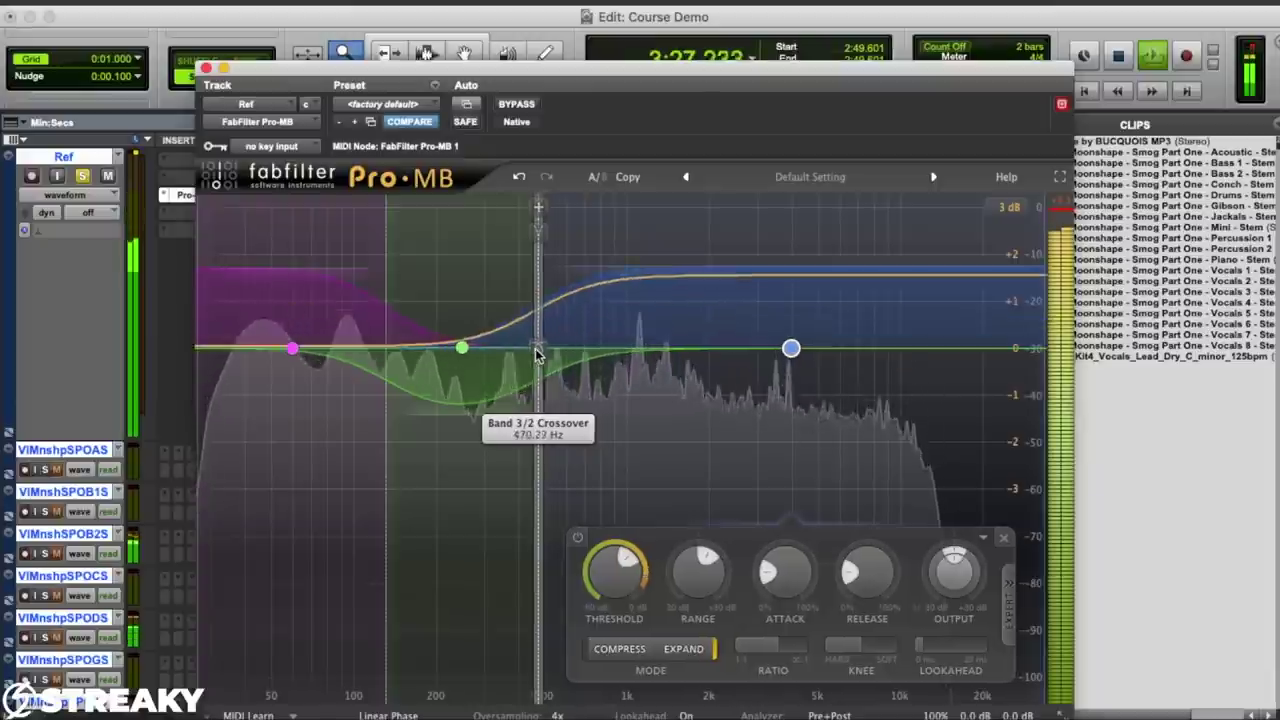
{"action": "left_click", "coordinate": [461, 350]}
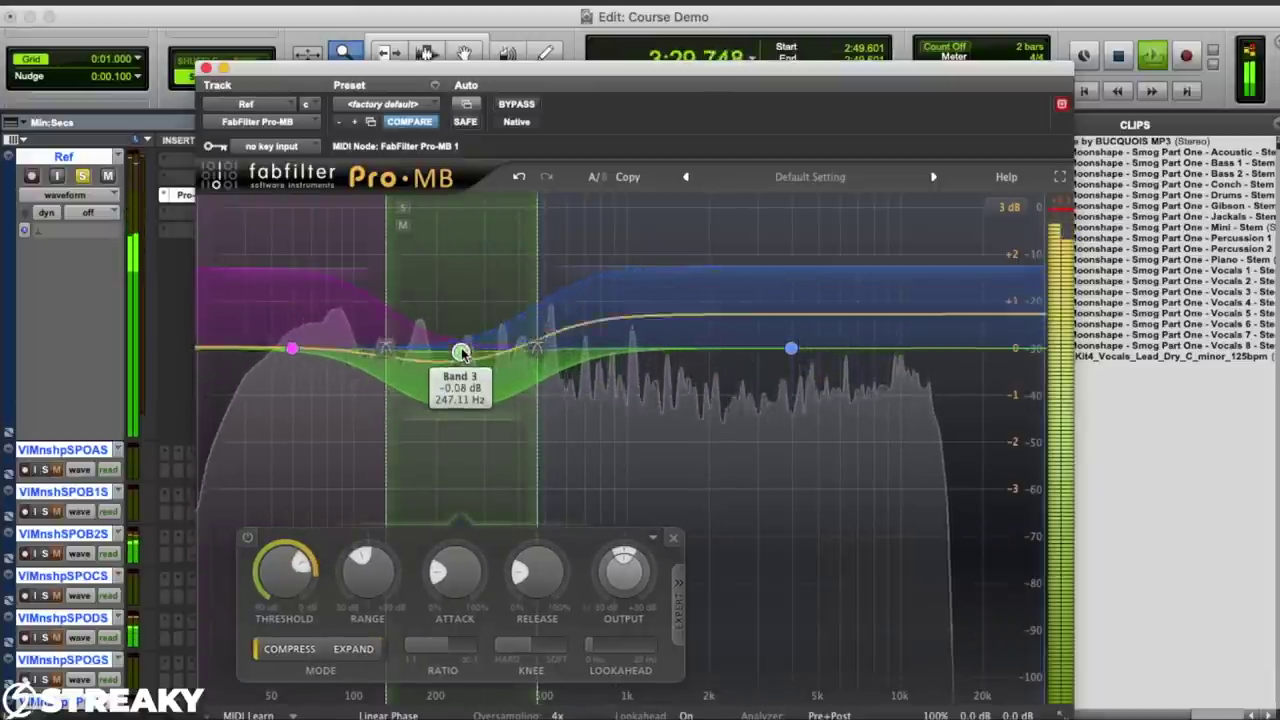
{"action": "left_click", "coordinate": [516, 104]}
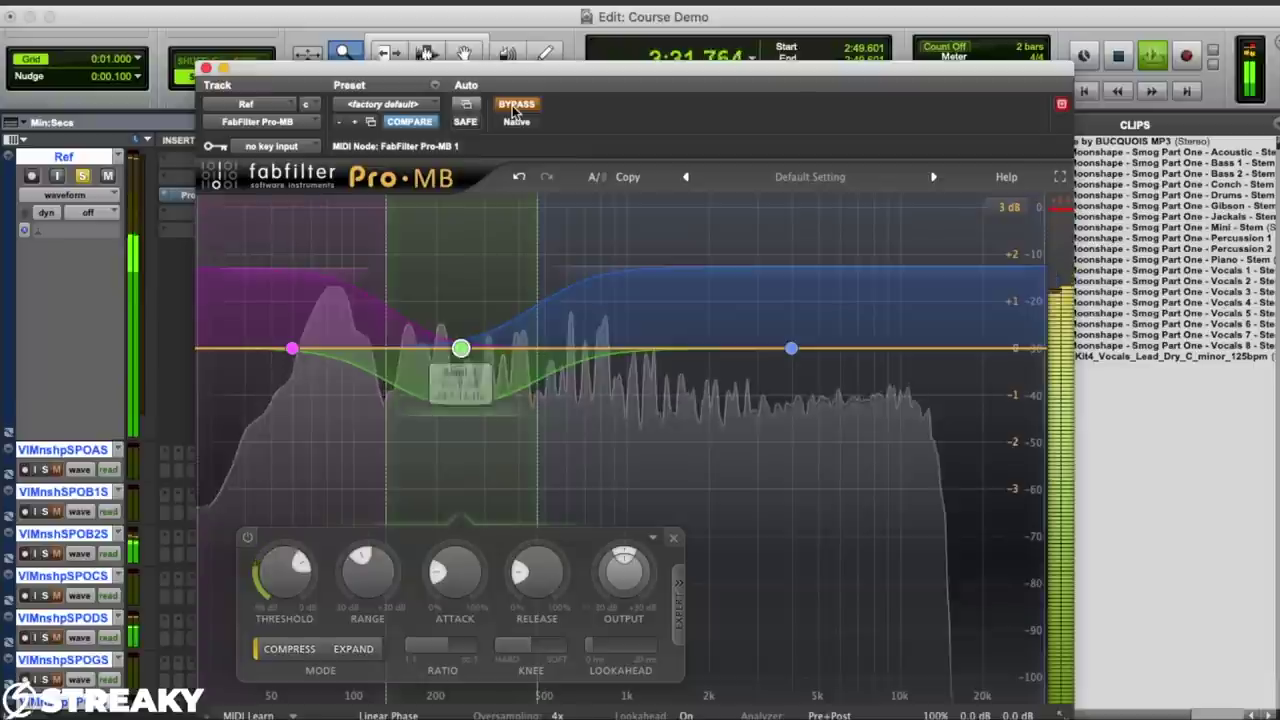
{"action": "left_click", "coordinate": [516, 104]}
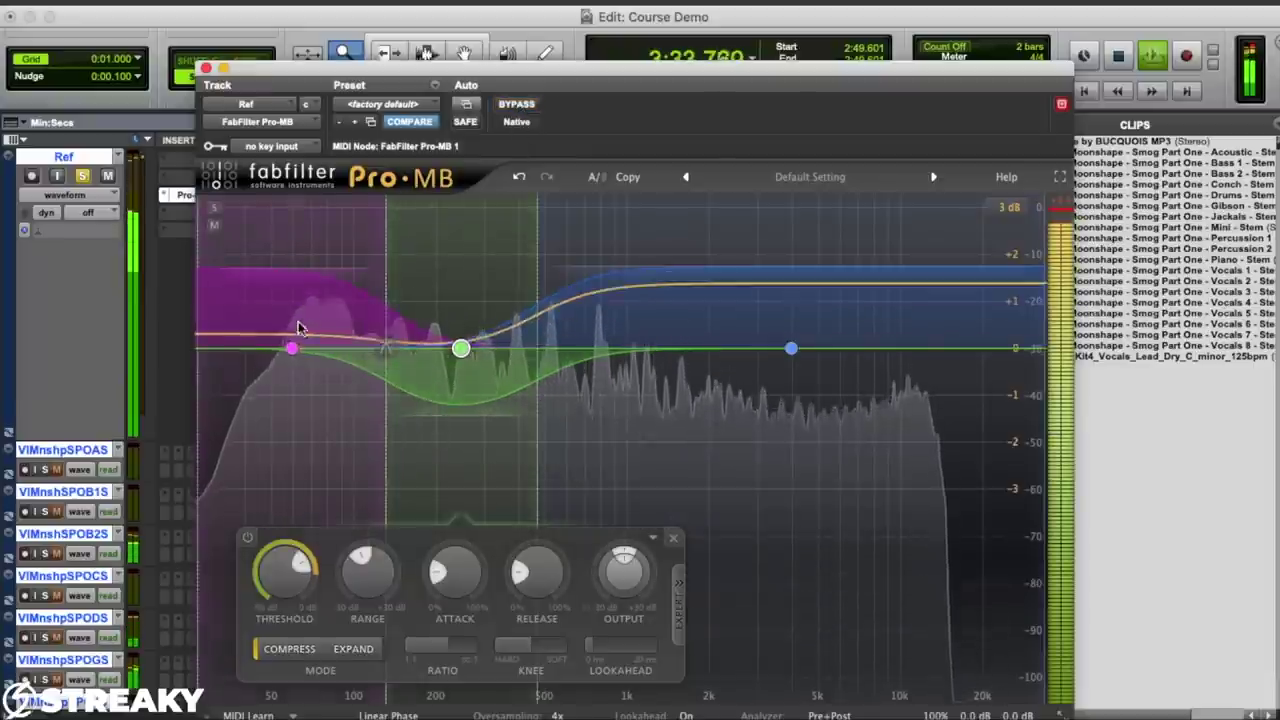
{"action": "left_click", "coordinate": [516, 104]}
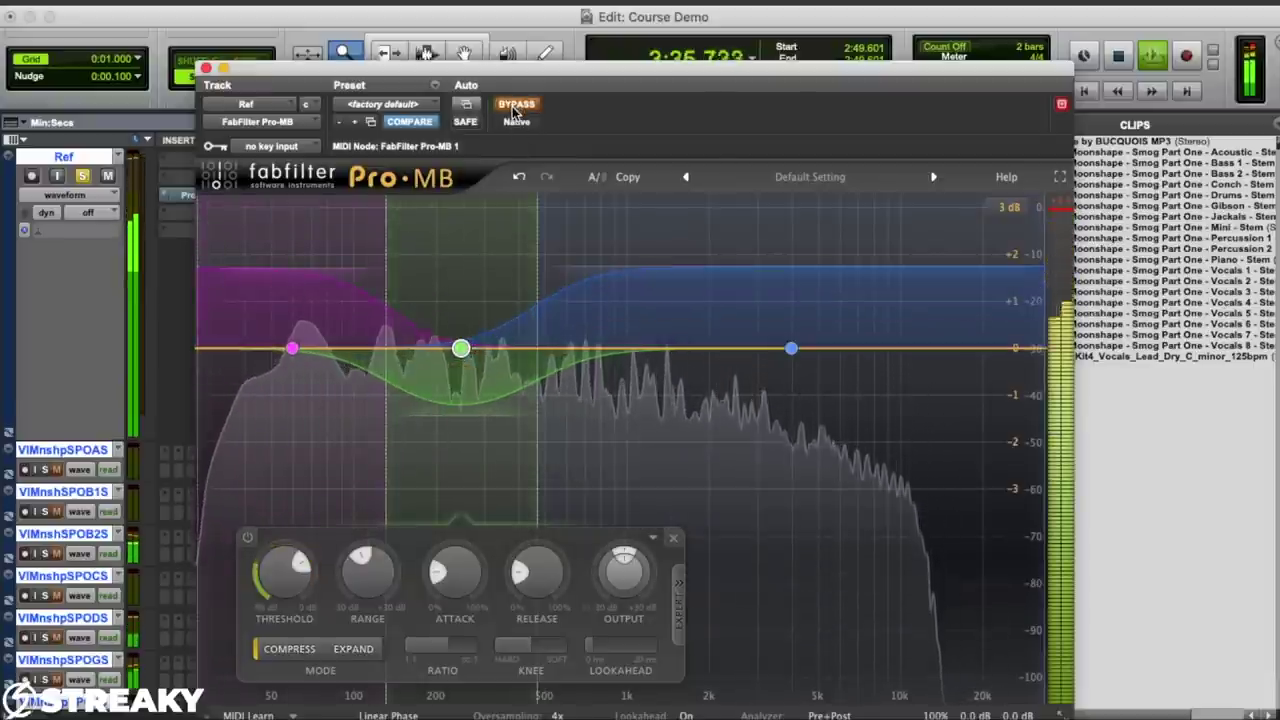
{"action": "left_click", "coordinate": [516, 104]}
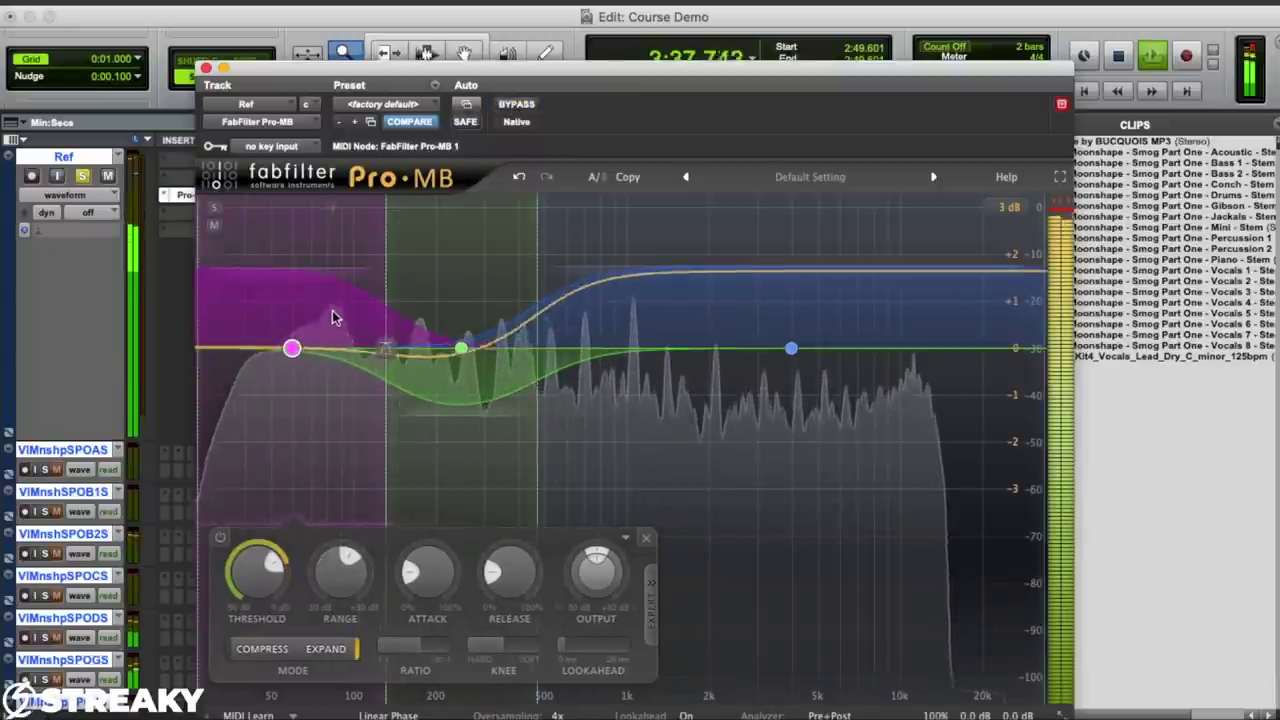
Pan the low band's output to about -5.64 dB on the sides with mid at 0 dB, compare against bypass, and stop playback.
{"action": "mouse_move", "coordinate": [572, 568]}
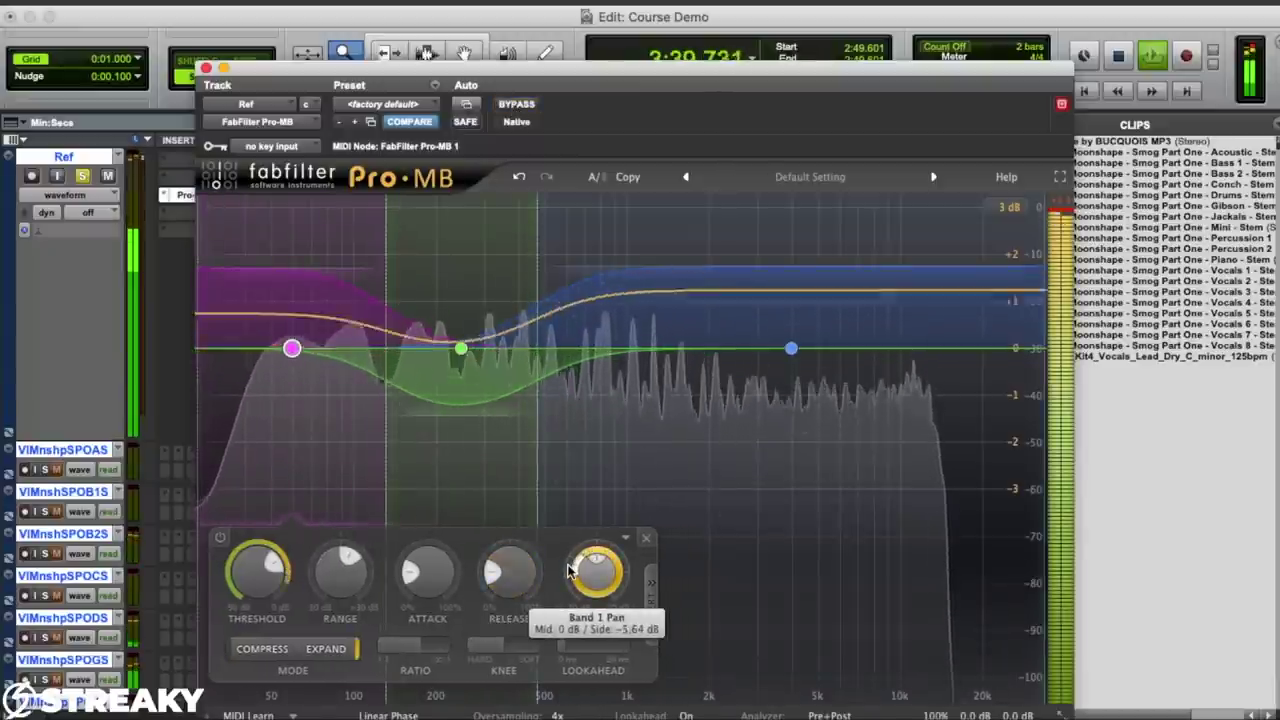
{"action": "left_click", "coordinate": [516, 104]}
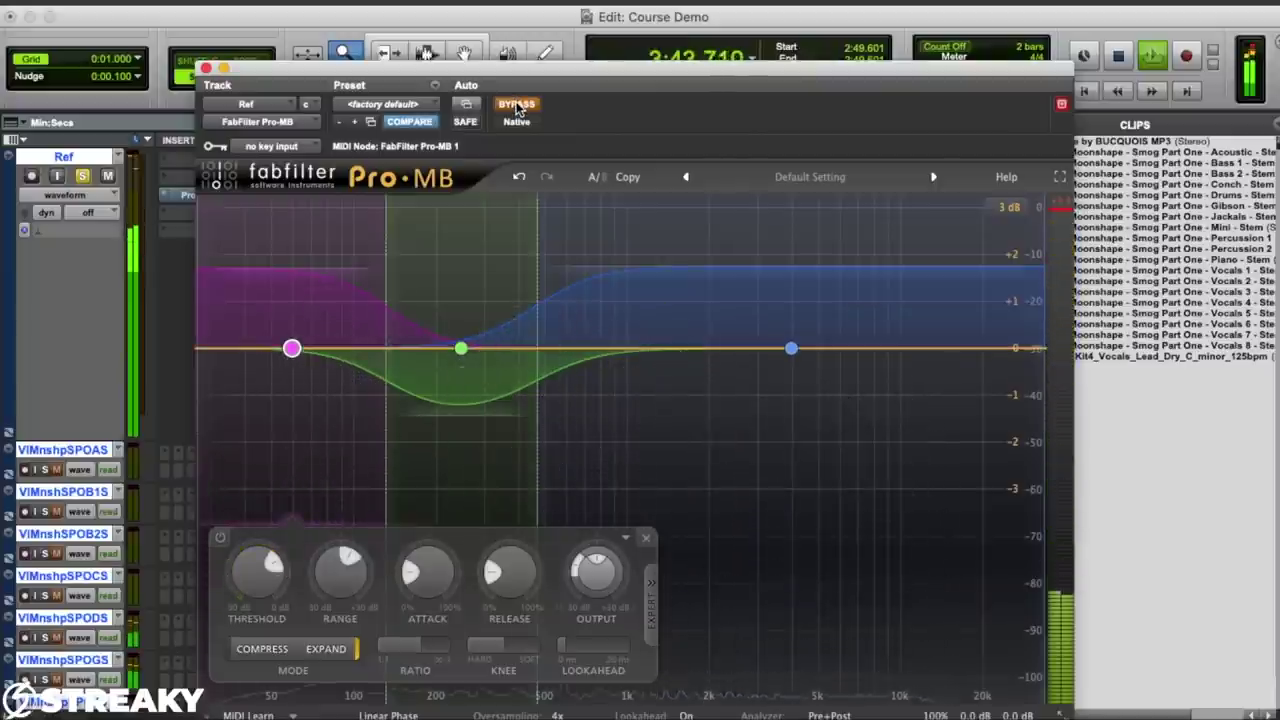
{"action": "left_click", "coordinate": [517, 105]}
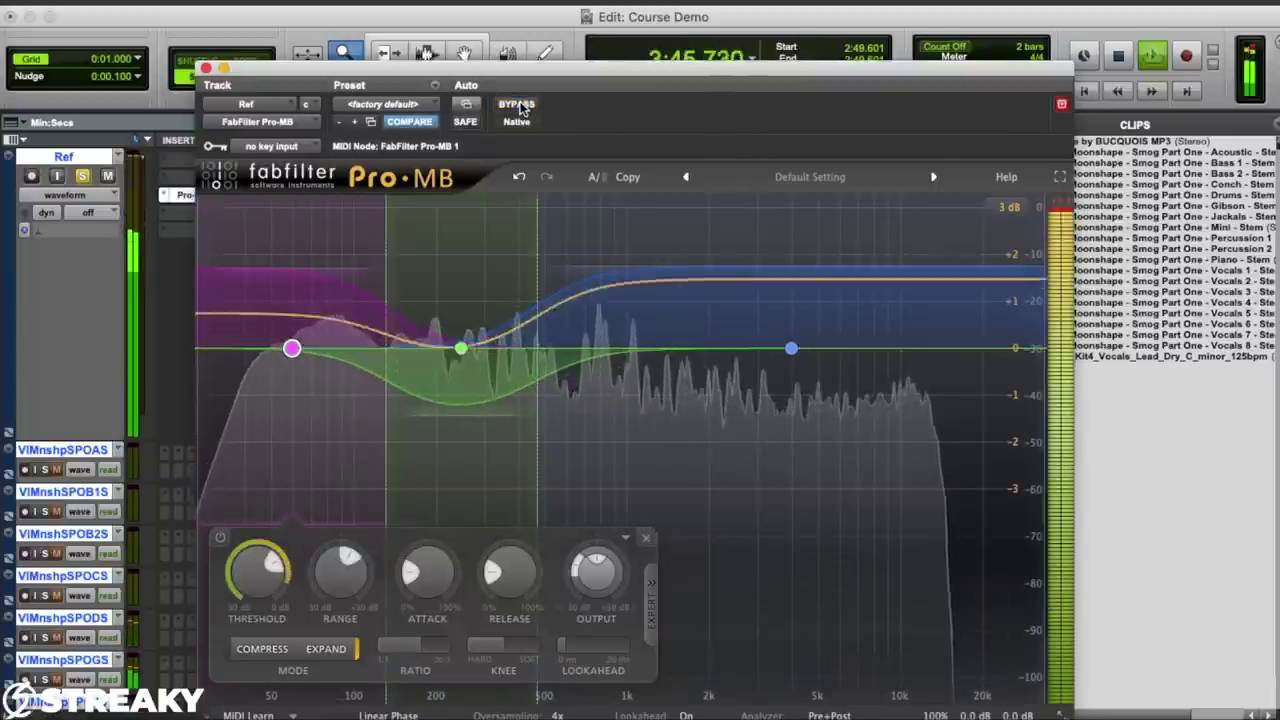
{"action": "left_click", "coordinate": [517, 105]}
{"action": "left_click", "coordinate": [517, 105]}
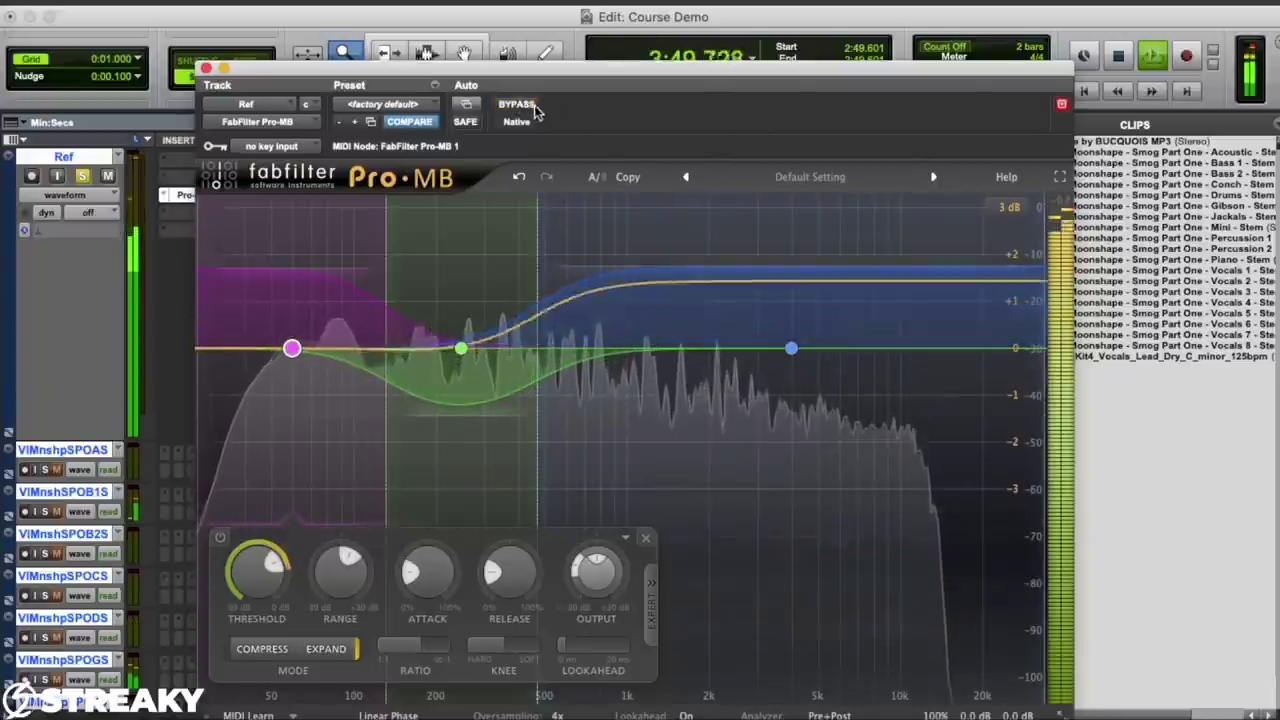
{"action": "left_click", "coordinate": [518, 107]}
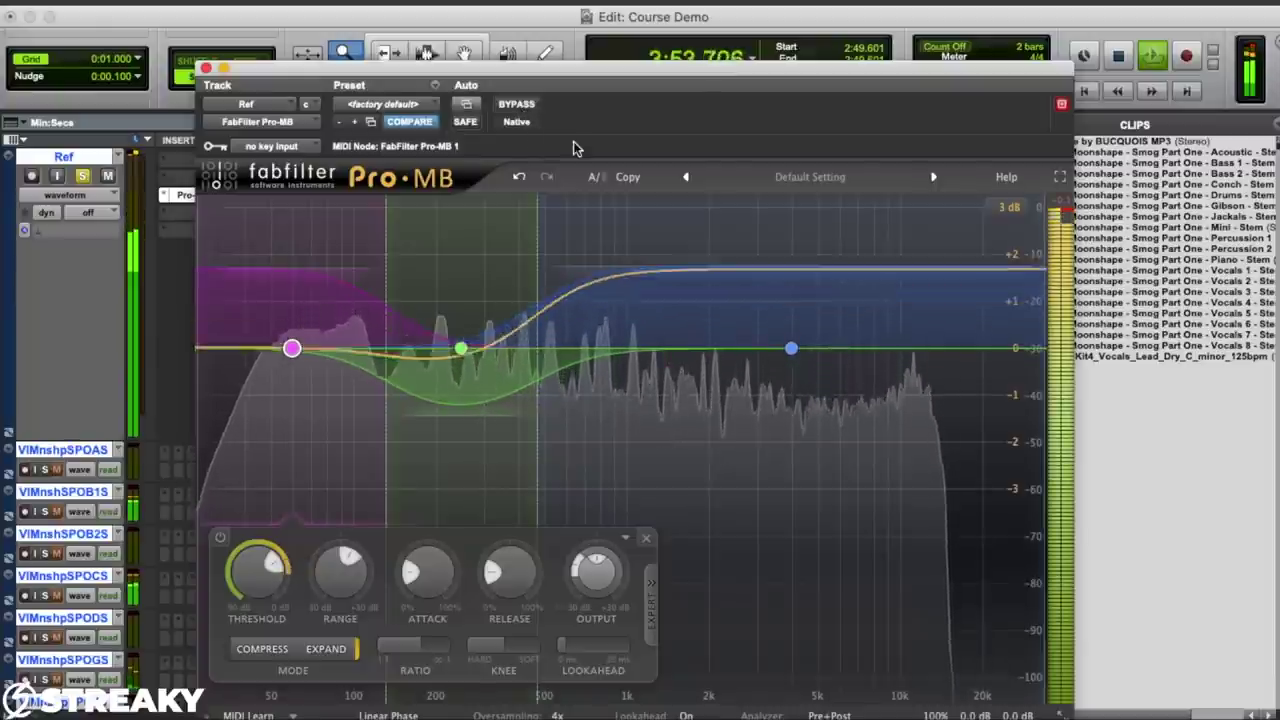
{"action": "key", "text": "space"}
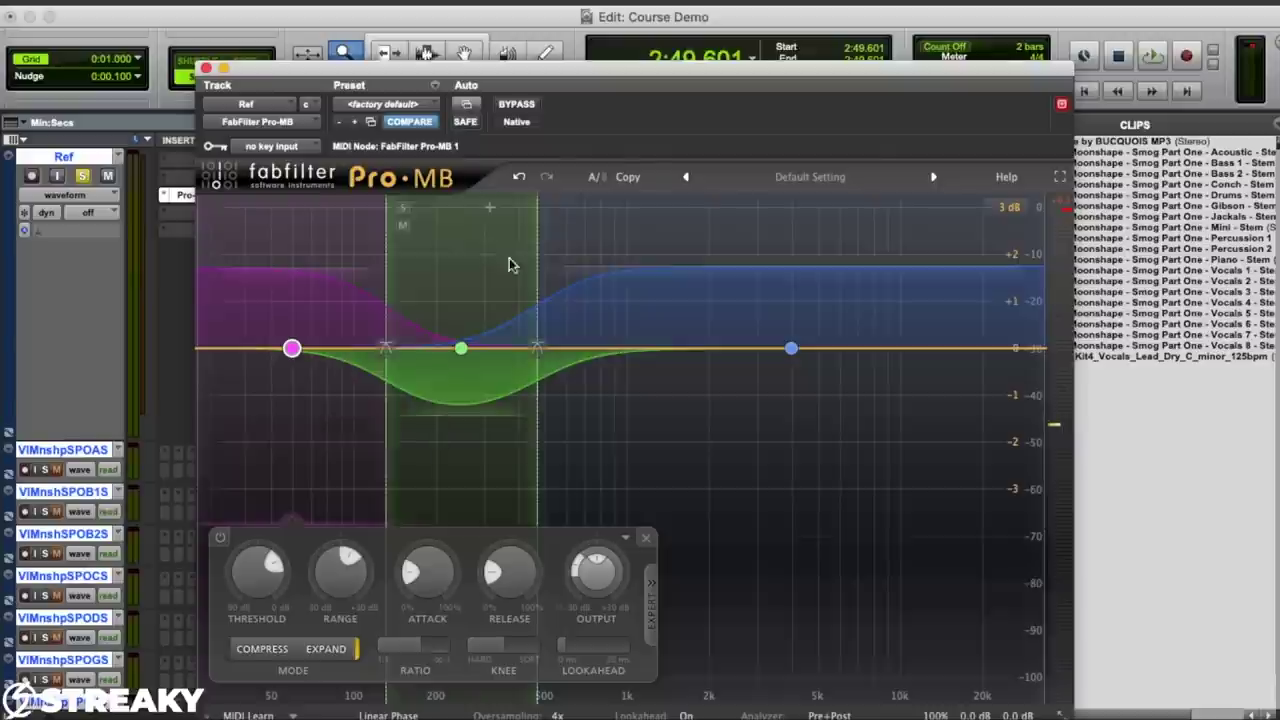
Lower the plug-in's overall input level to -4.1 dB.
{"action": "left_click_drag", "start_coordinate": [647, 86], "coordinate": [557, 60]}
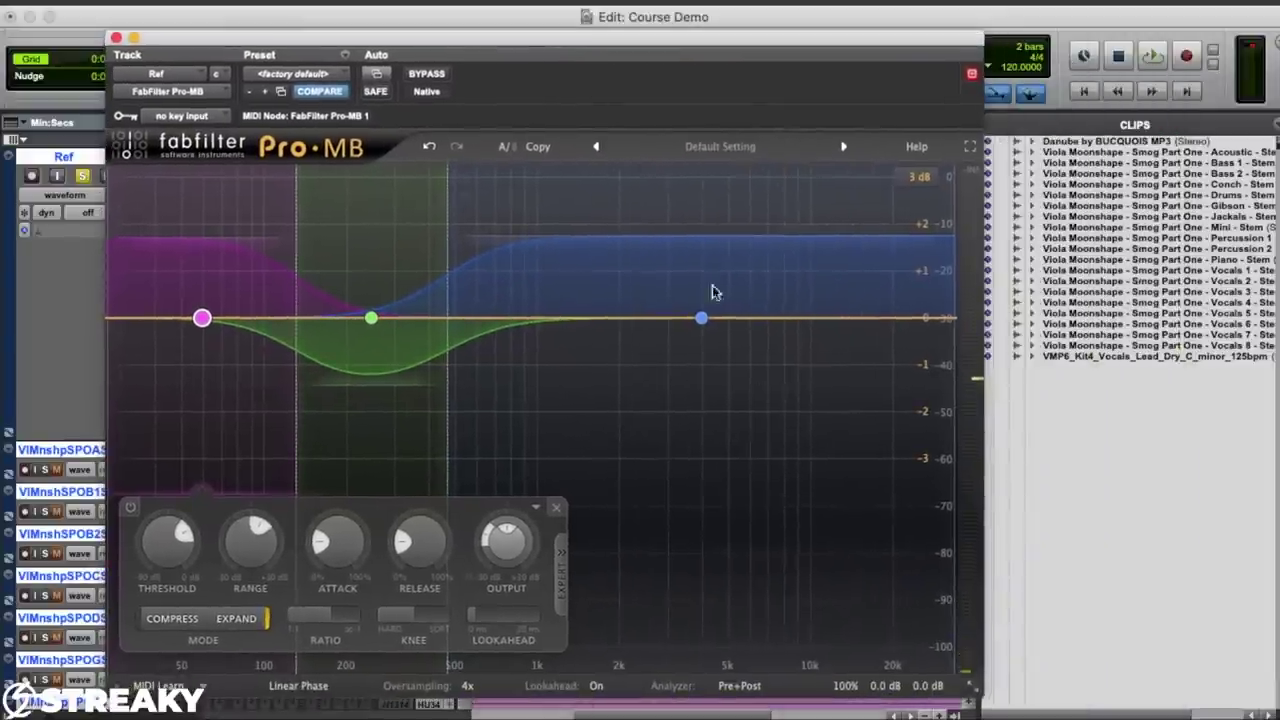
{"action": "left_click_drag", "start_coordinate": [851, 610], "coordinate": [877, 701]}
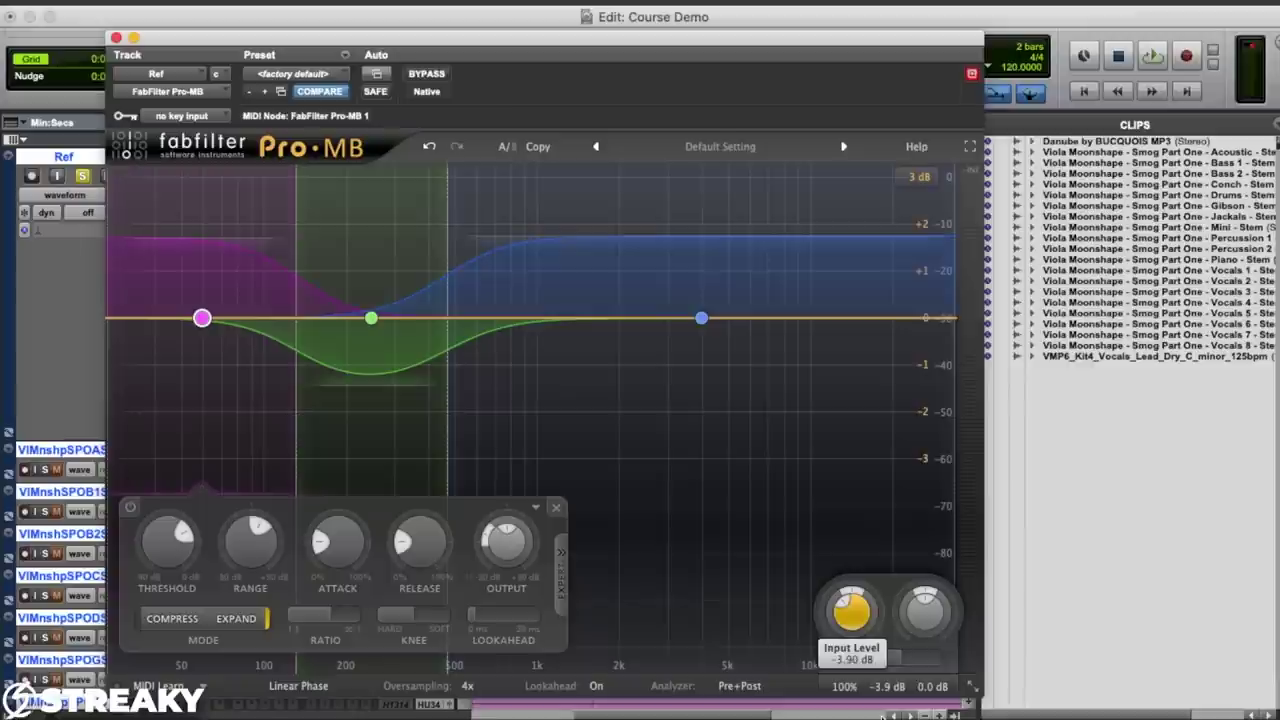
{"action": "left_click_drag", "start_coordinate": [851, 610], "coordinate": [851, 612]}
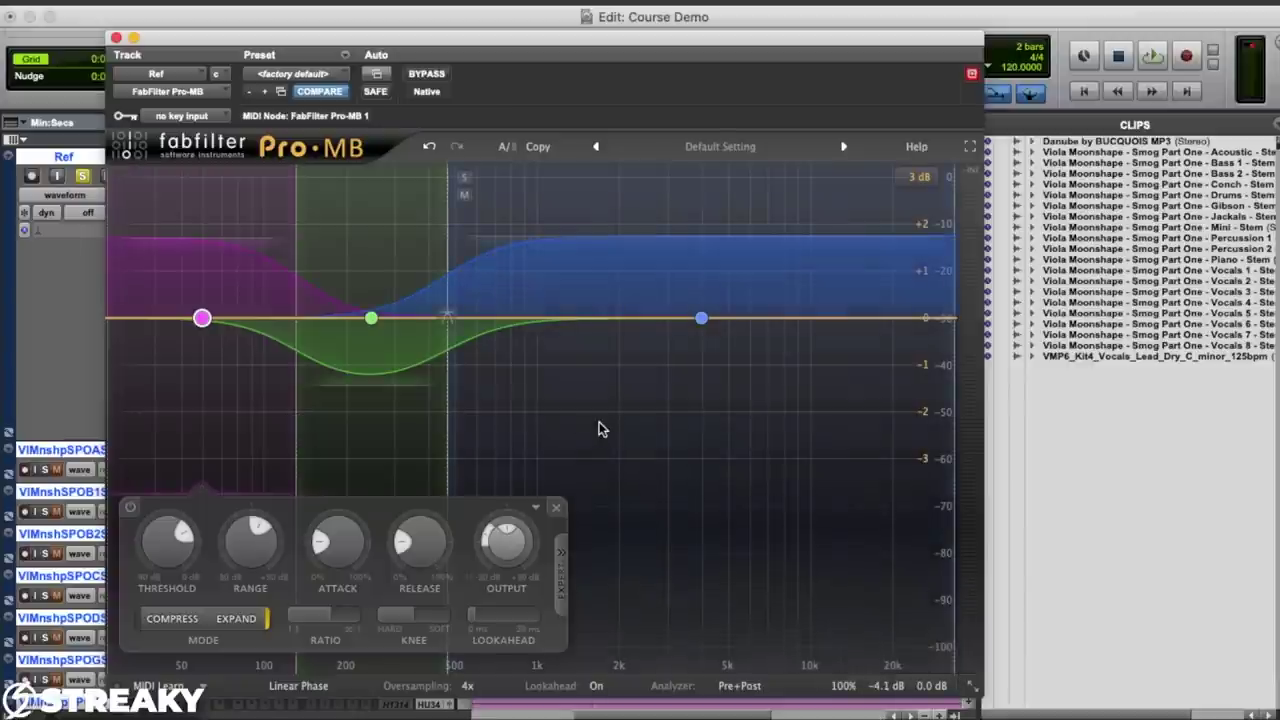
Restart playback and bypass the plug-in to compare the reduced-input sound with the unprocessed track.
{"action": "key", "text": "space"}
{"action": "left_click", "coordinate": [428, 74]}
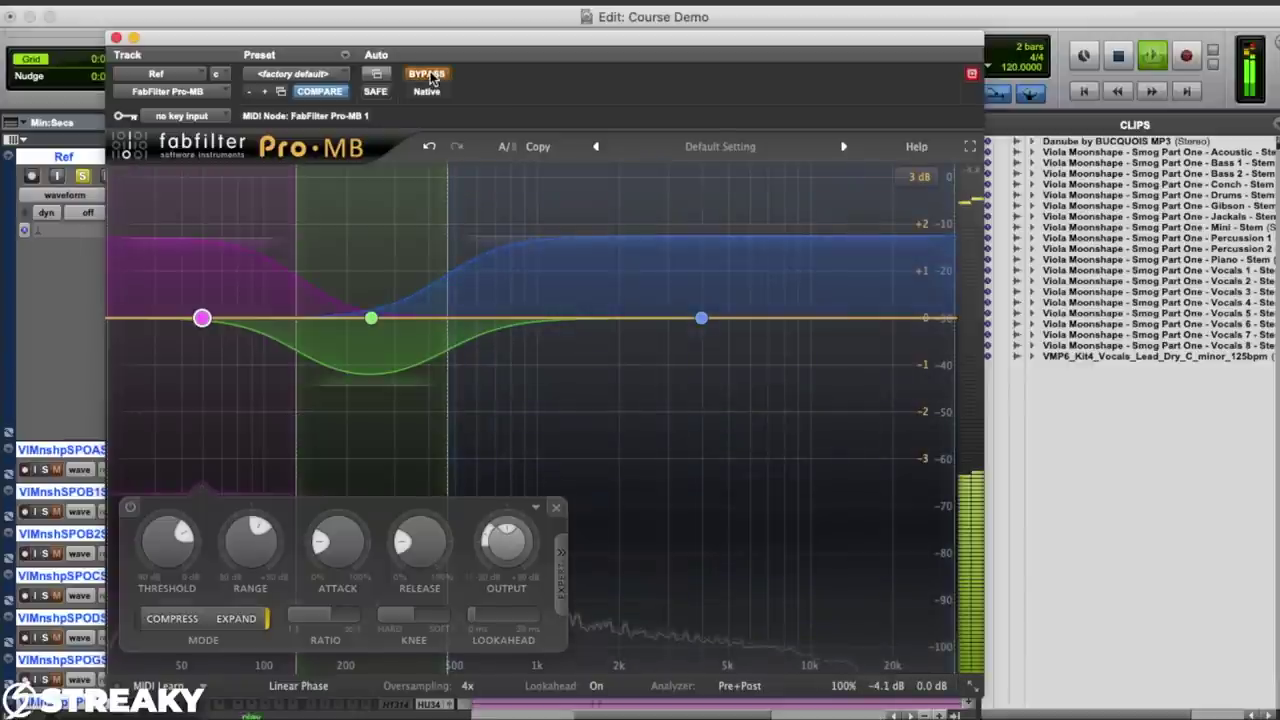